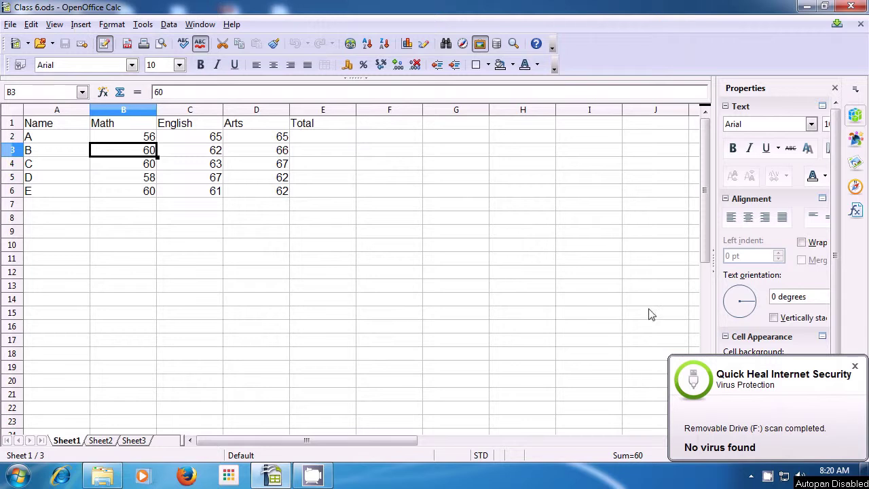
# Dismiss the antivirus notification and insert a manual row break above row 3 at cell B3.
pyautogui.click(853, 367)
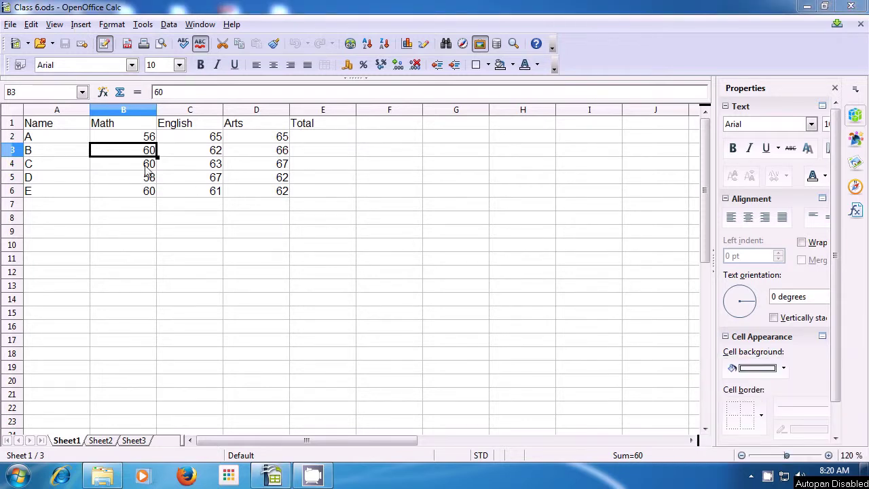
pyautogui.click(81, 27)
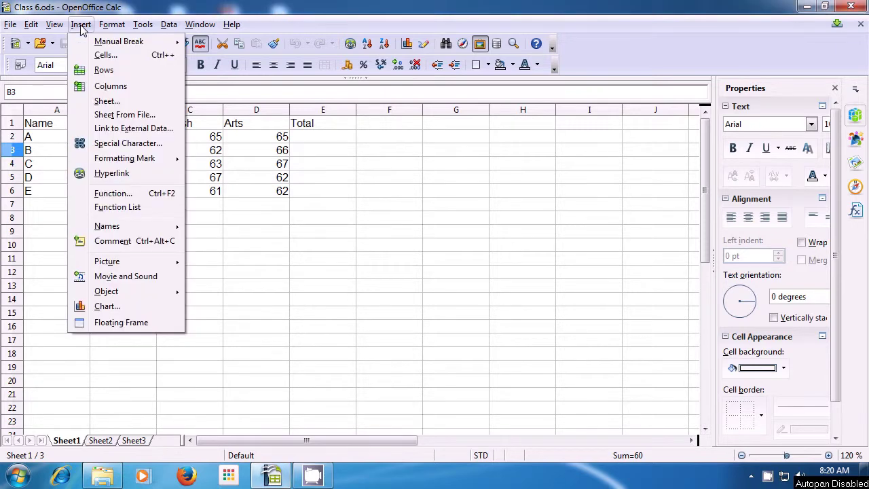
pyautogui.moveTo(89, 45)
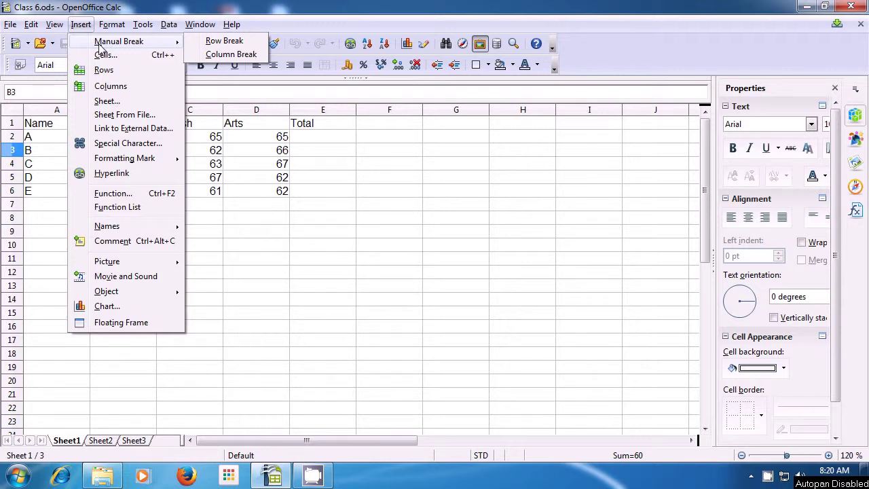
pyautogui.click(216, 45)
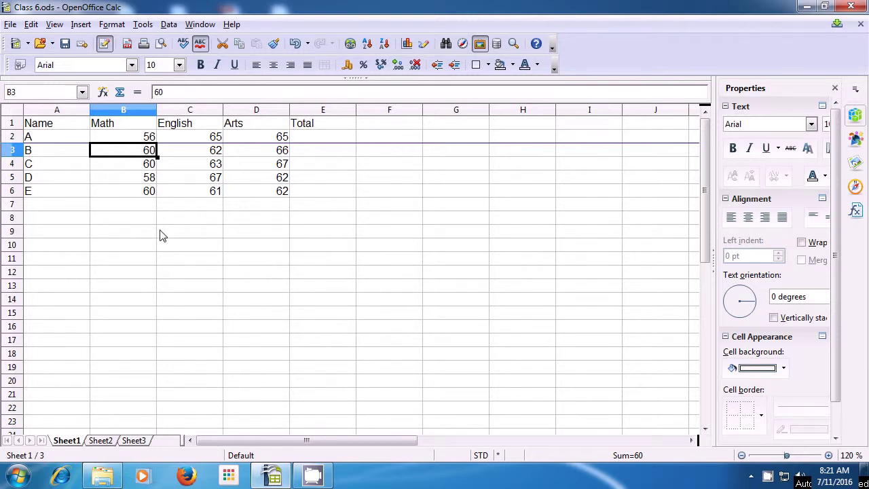
# Preview the printed pages to examine how the row break splits the marks table, and close the preview.
pyautogui.click(9, 24)
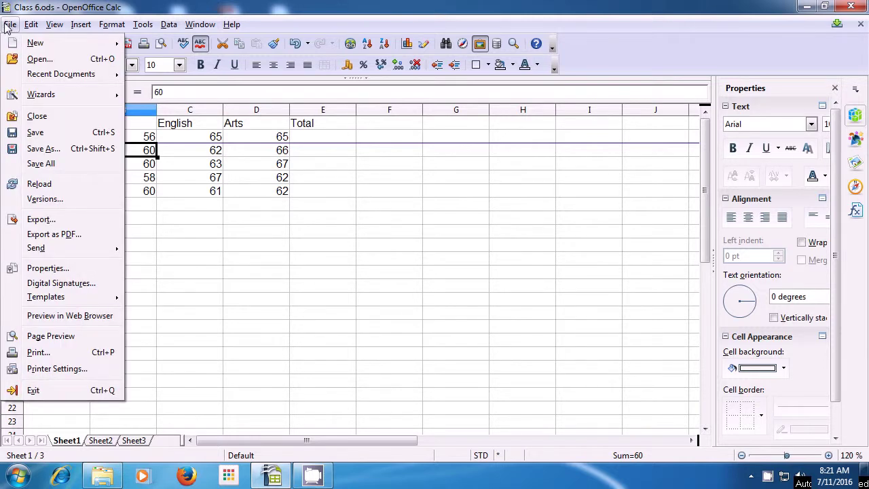
pyautogui.click(48, 337)
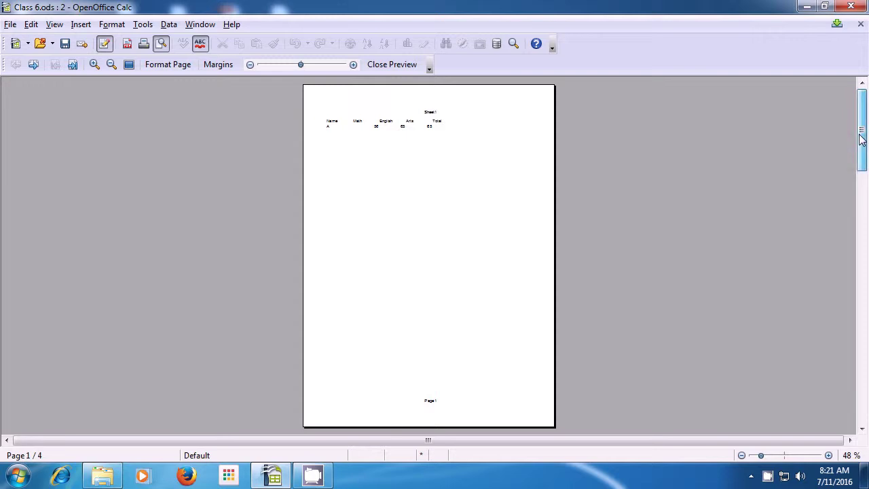
pyautogui.moveTo(861, 141); pyautogui.dragTo(864, 222)
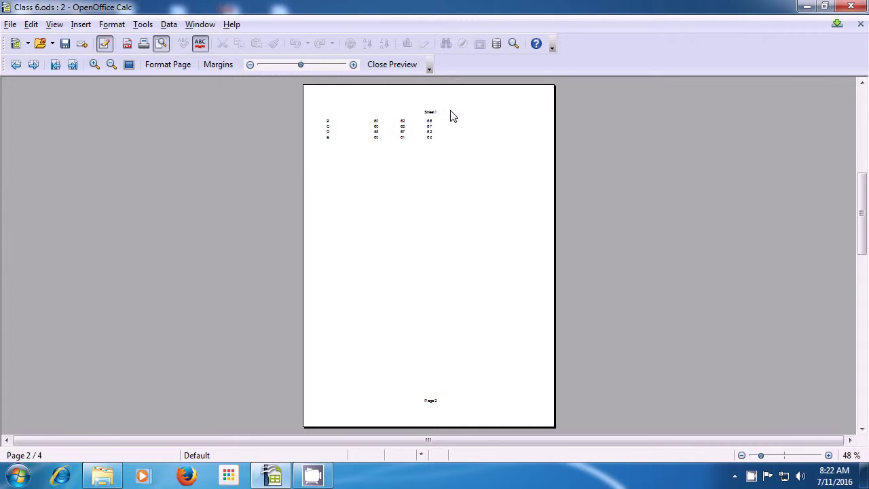
pyautogui.click(393, 66)
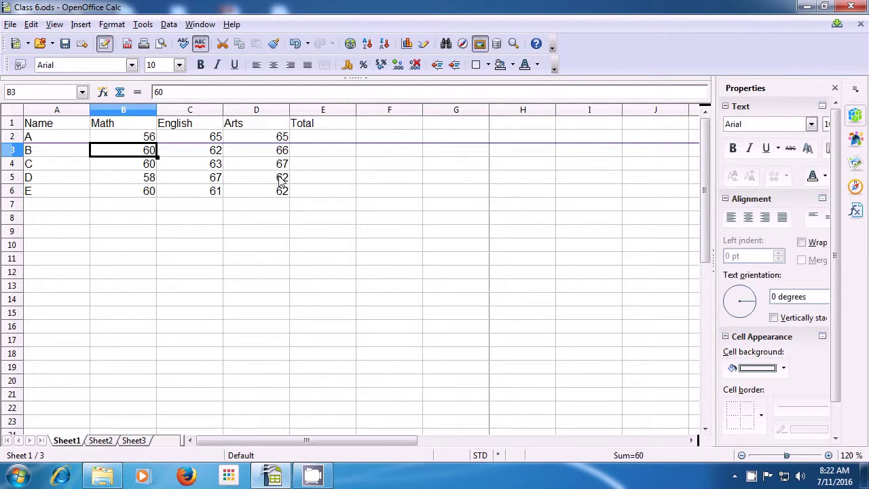
# Insert a manual column break before the Math column, using cell B8 as the reference cell.
pyautogui.click(154, 225)
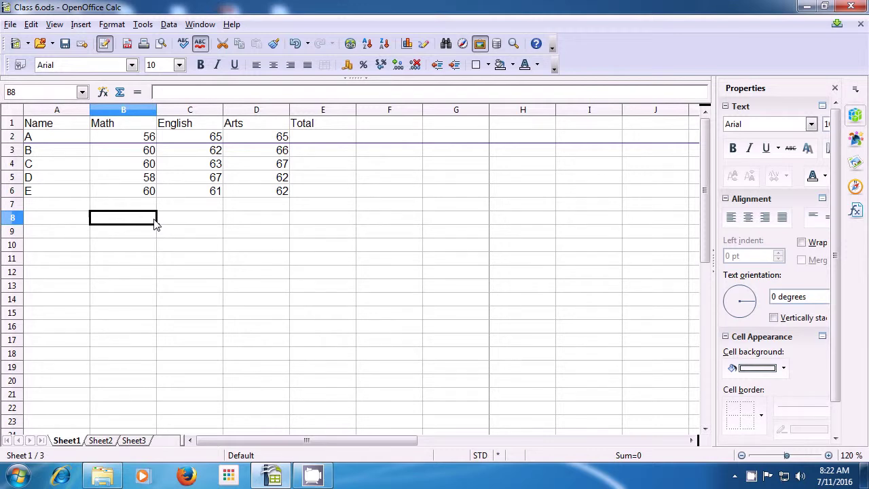
pyautogui.click(80, 25)
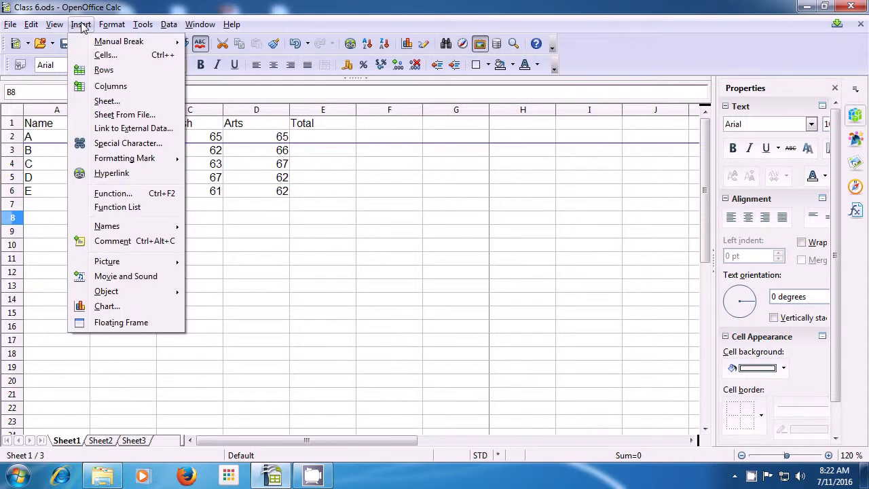
pyautogui.moveTo(99, 44)
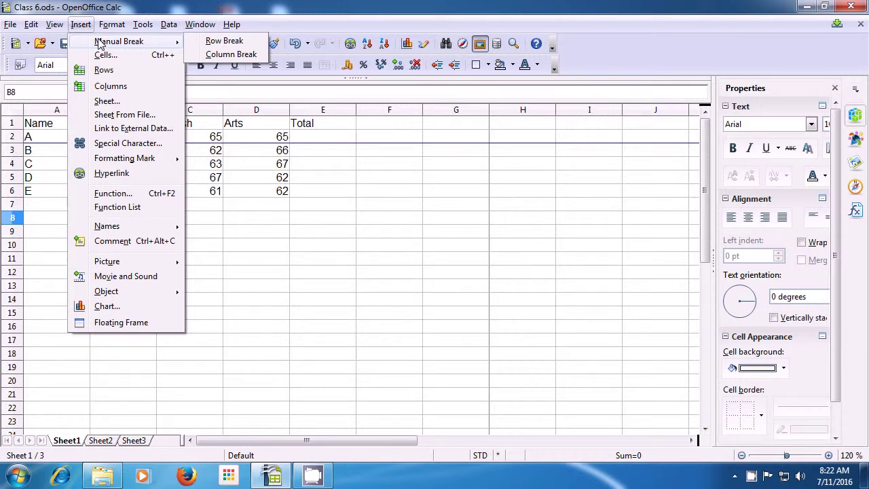
pyautogui.click(218, 55)
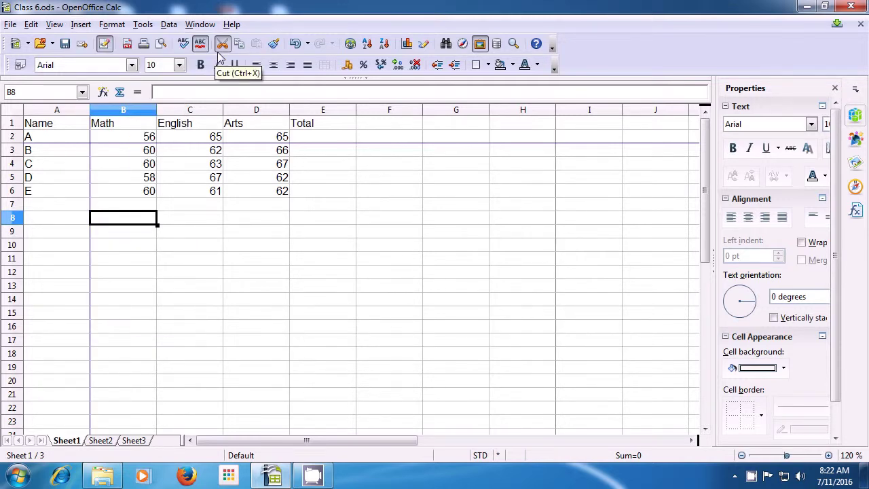
# Preview the first two printed pages to examine the effect of the column break, and close the preview.
pyautogui.click(118, 236)
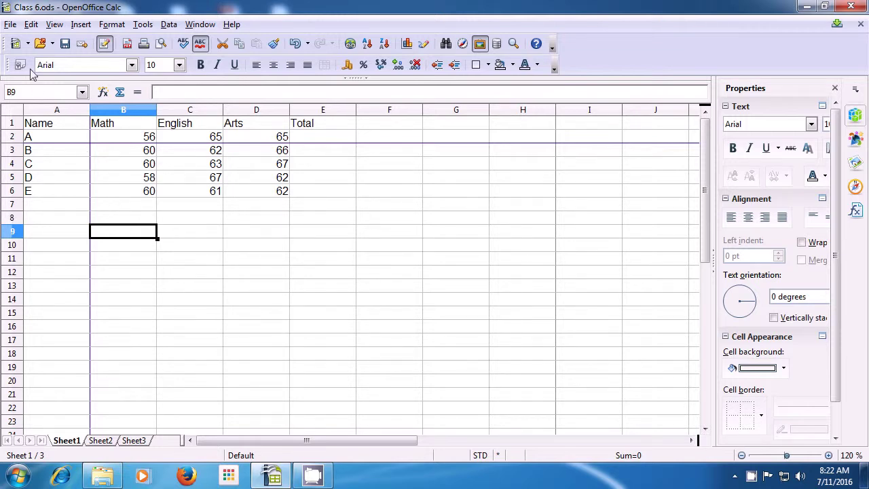
pyautogui.click(10, 26)
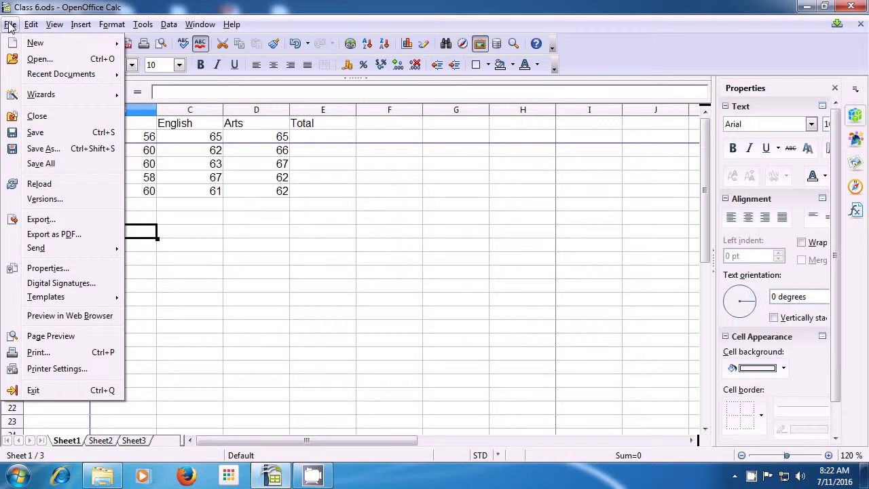
pyautogui.click(37, 337)
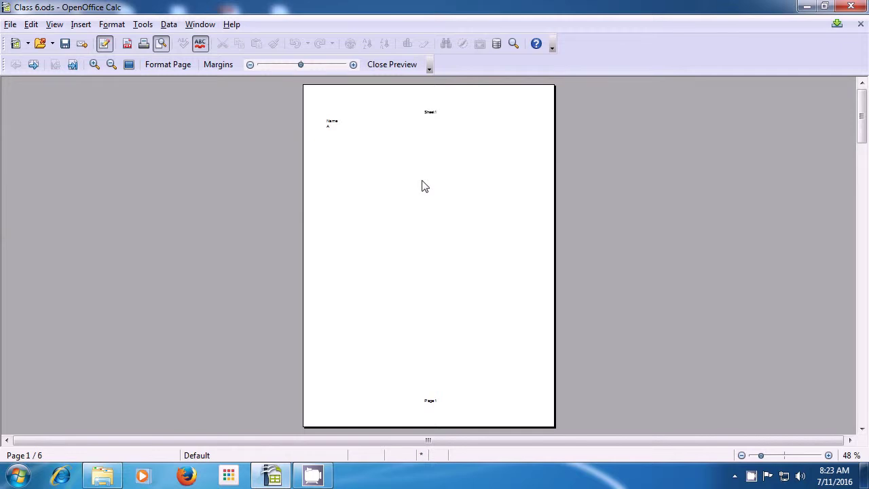
pyautogui.click(861, 428)
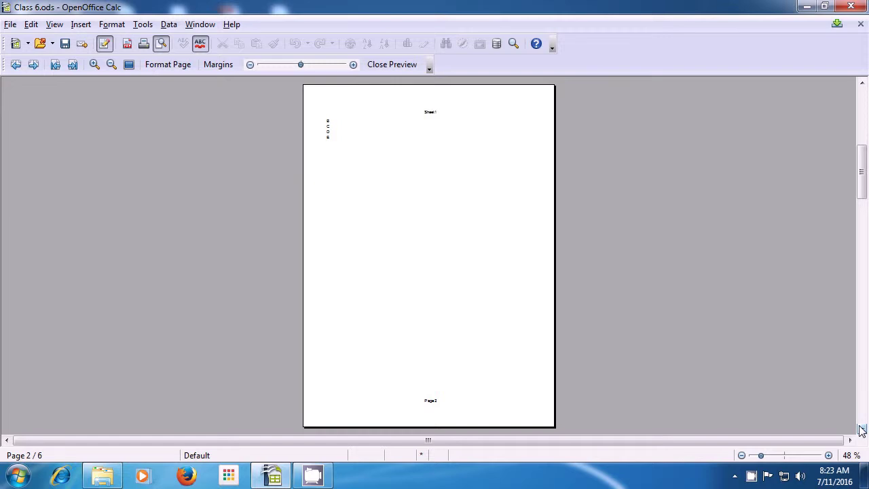
pyautogui.click(392, 63)
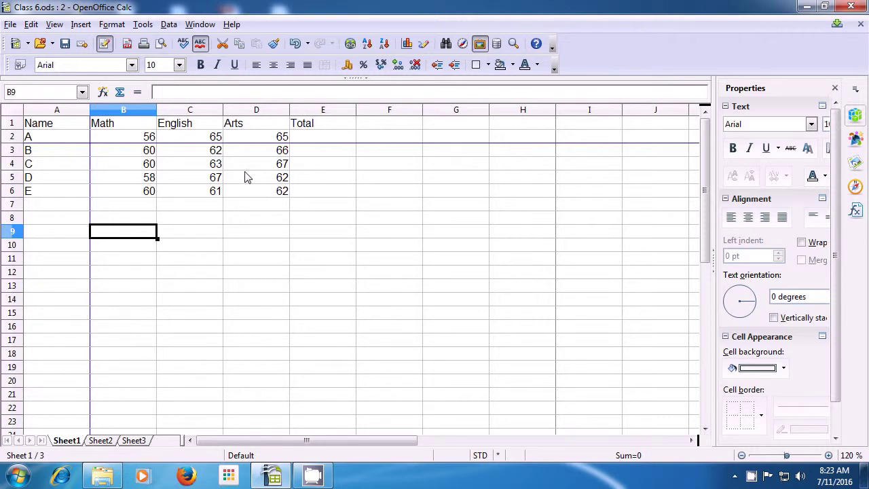
# Delete the manual column break before the Math column.
pyautogui.click(81, 25)
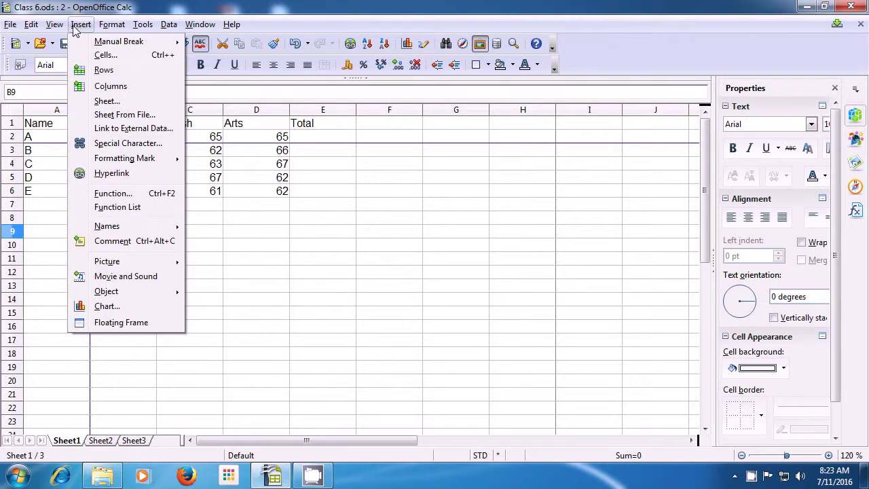
pyautogui.moveTo(27, 27)
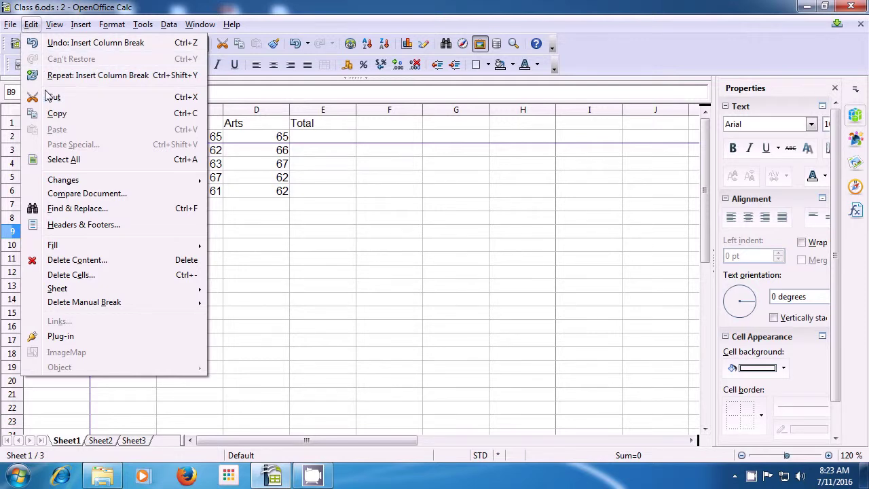
pyautogui.moveTo(76, 307)
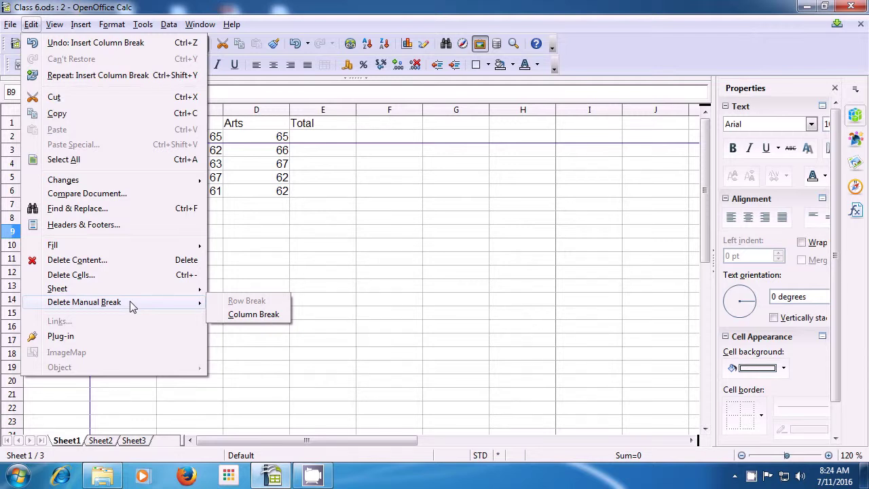
pyautogui.click(231, 317)
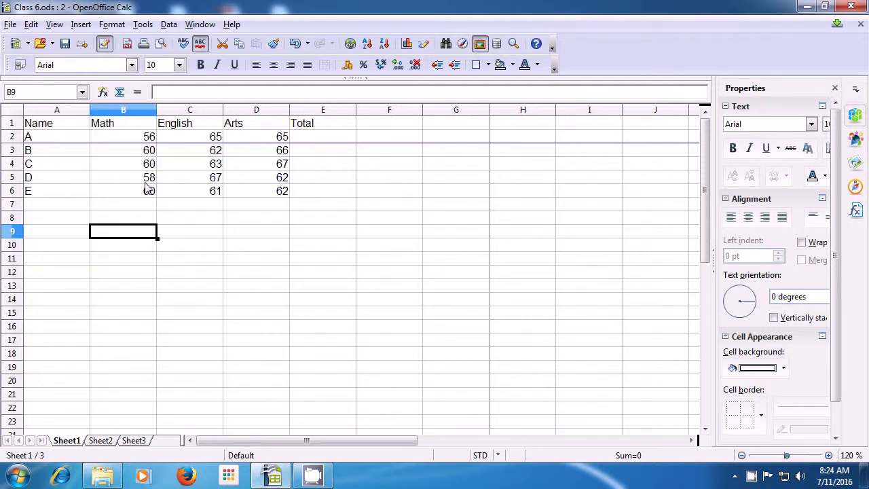
# Delete the manual row break above row 3 with cell B3 selected.
pyautogui.click(102, 152)
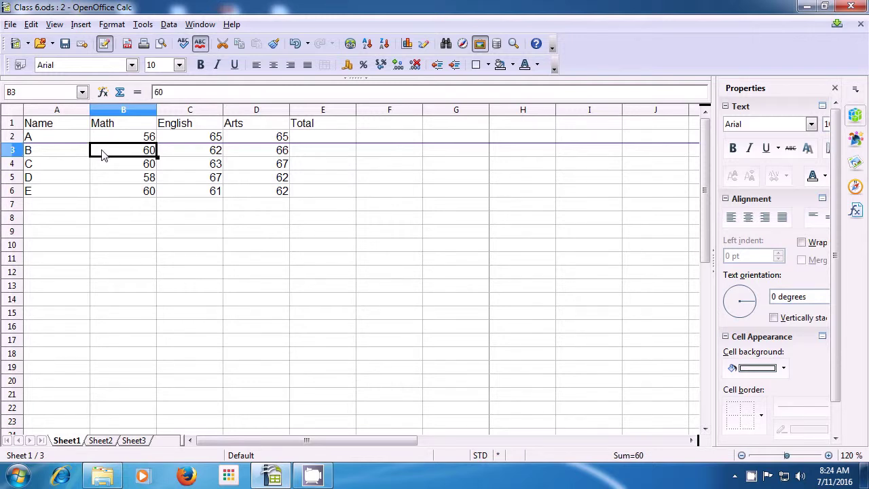
pyautogui.click(31, 25)
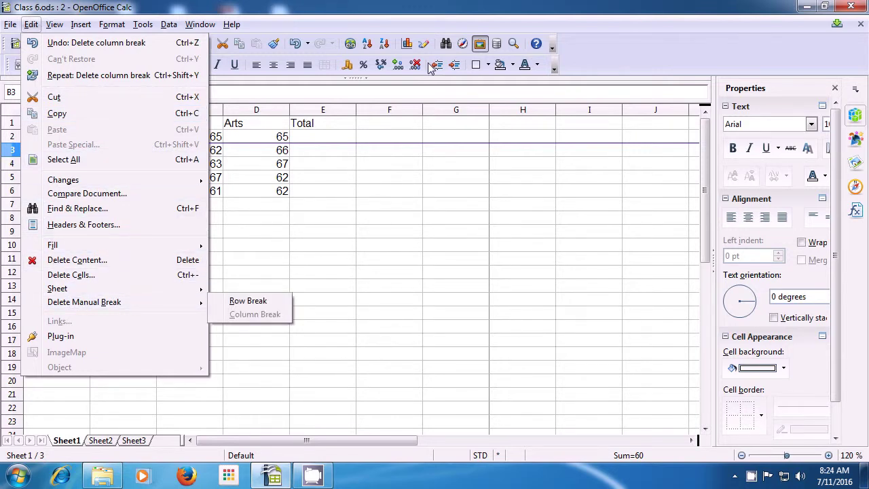
pyautogui.moveTo(169, 304)
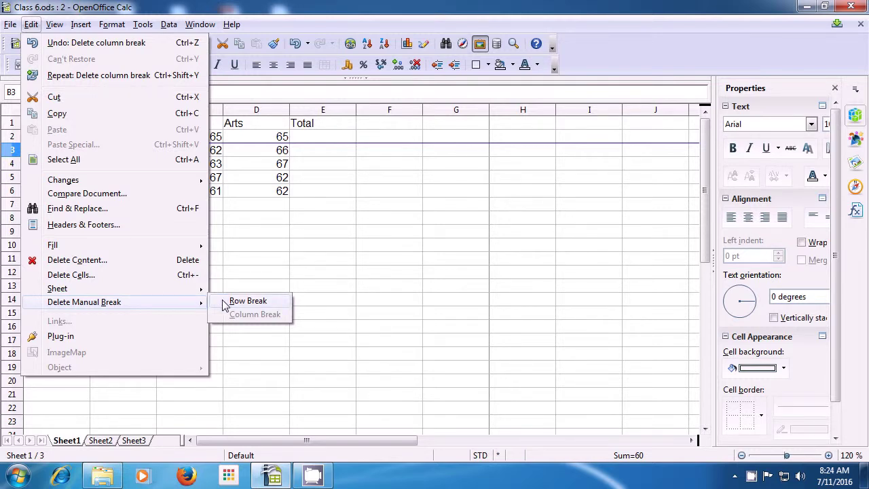
pyautogui.click(247, 301)
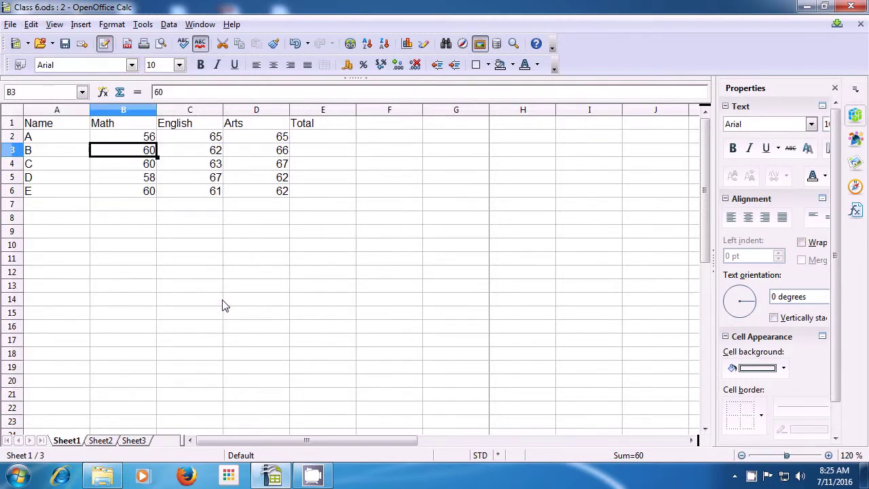
# Insert a blank cell at B2 in the Math column with the existing cells shifted down.
pyautogui.click(201, 265)
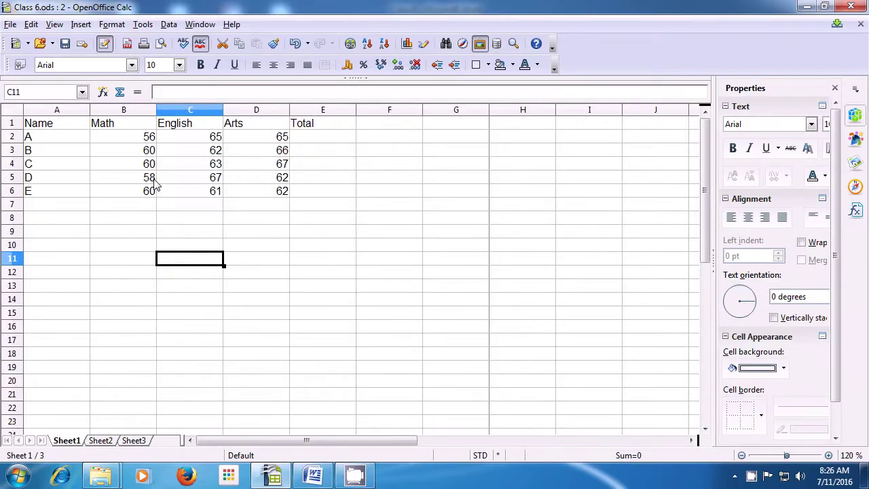
pyautogui.click(103, 139)
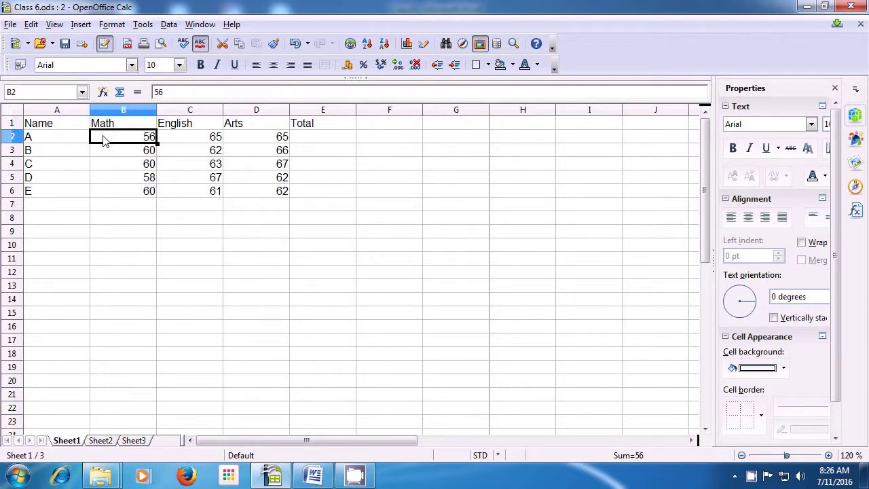
pyautogui.click(81, 26)
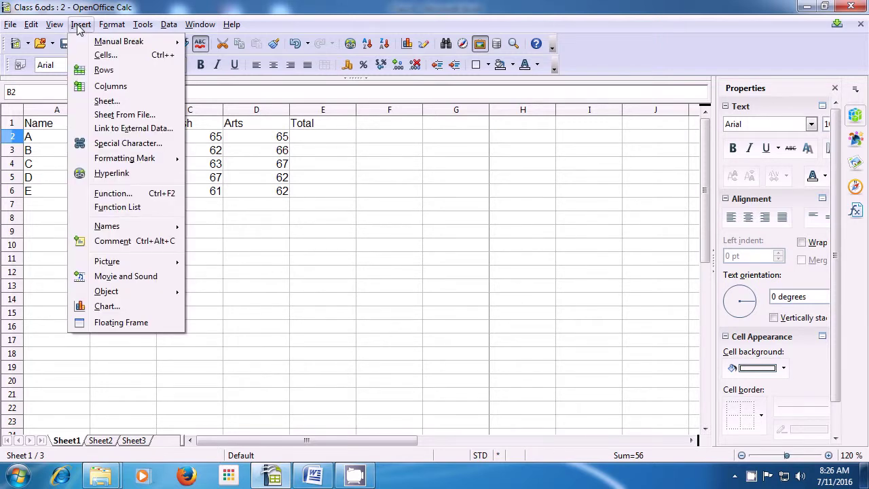
pyautogui.click(102, 55)
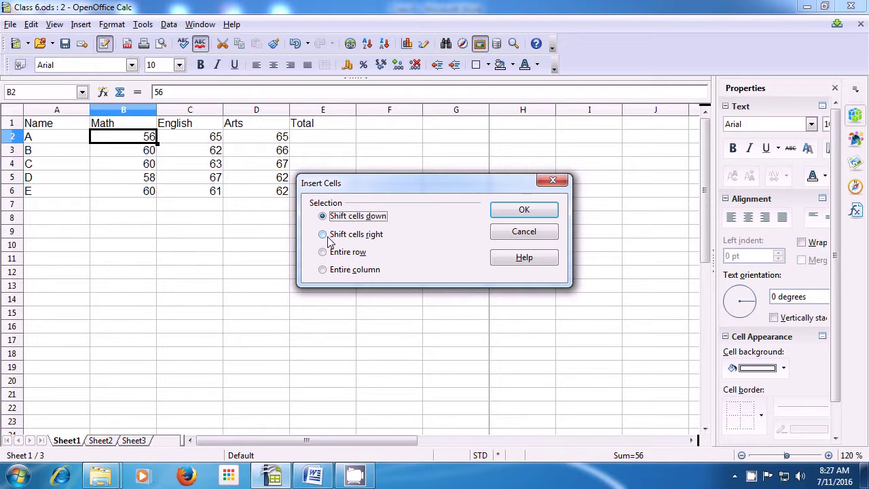
pyautogui.click(507, 215)
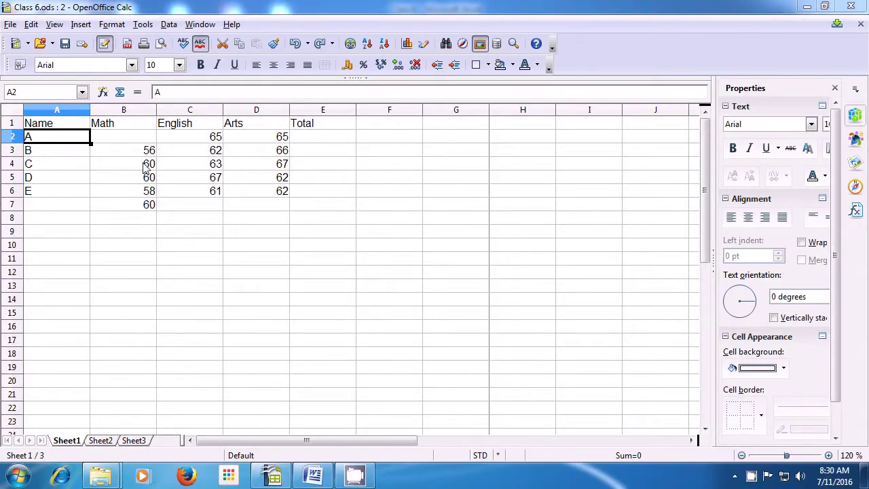
# Insert a blank row directly below the header row and enter AB in its Name cell.
pyautogui.click(129, 143)
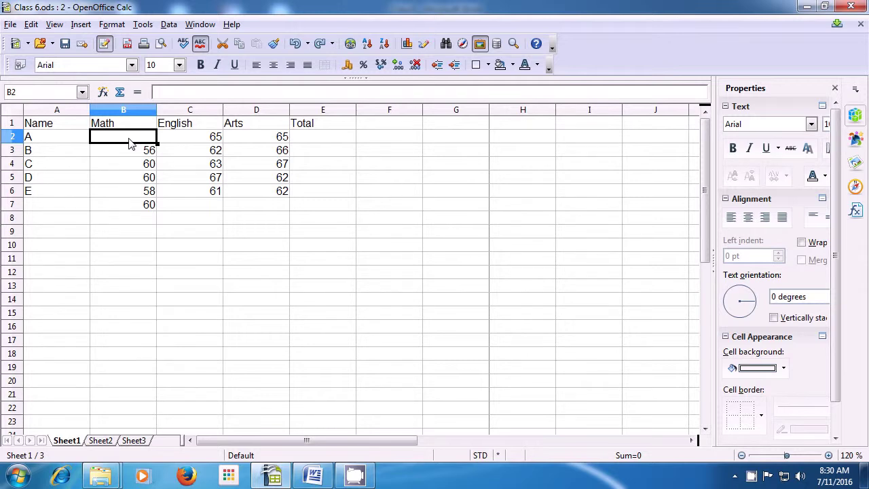
pyautogui.click(81, 25)
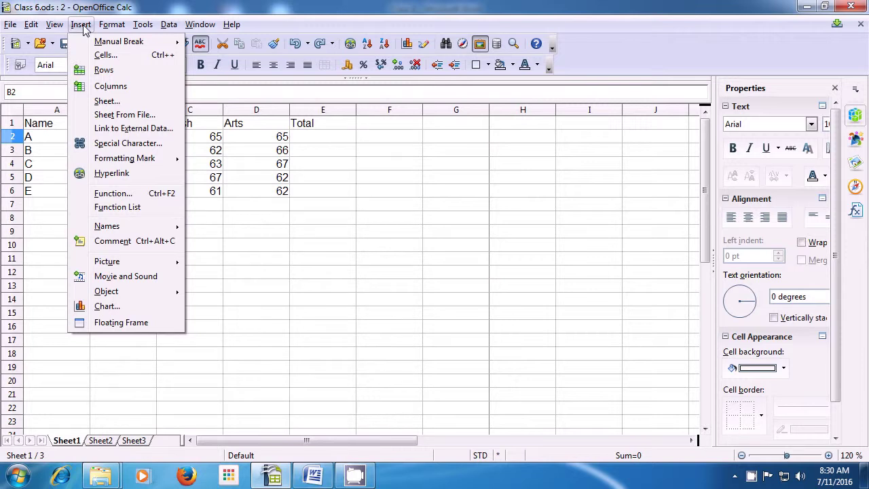
pyautogui.click(96, 70)
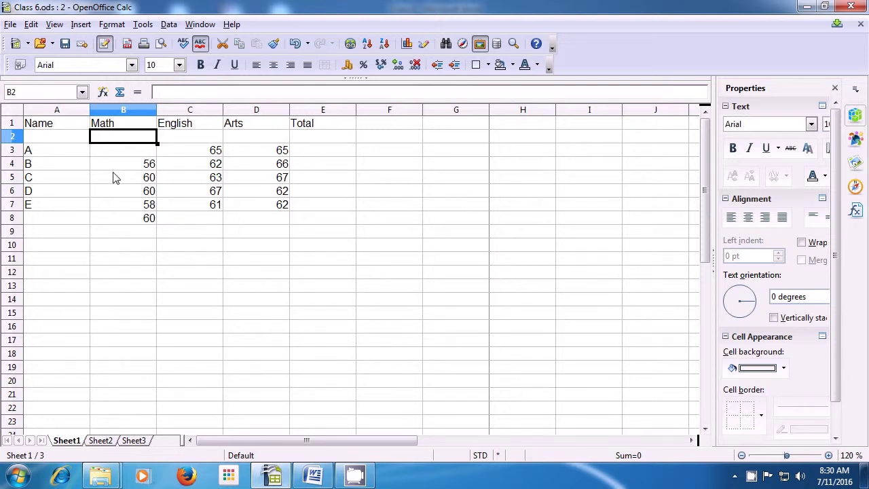
pyautogui.press('Left')
pyautogui.write('AB')
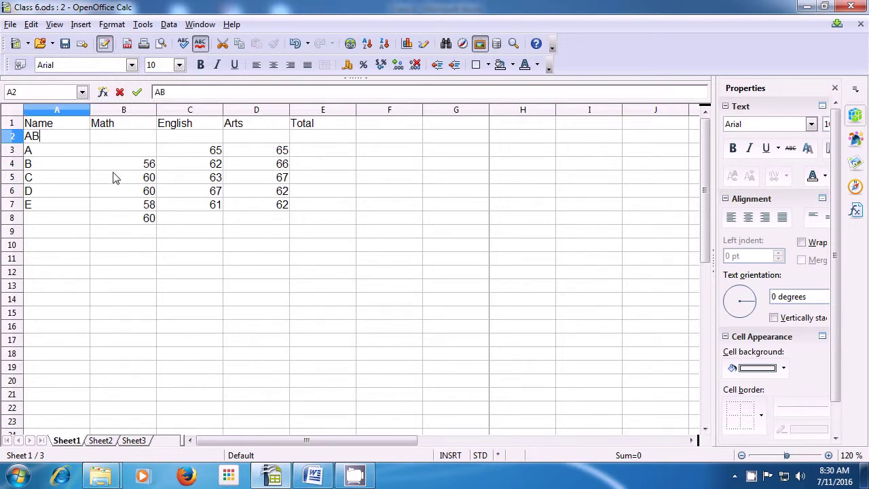
pyautogui.press('Tab')
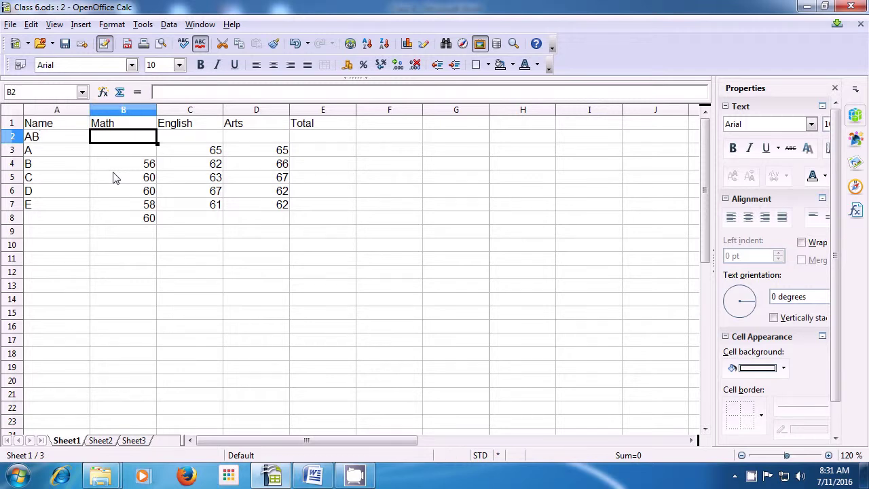
# Enter the marks 63 for Math, 64 for English and 66 for Arts in AB's row.
pyautogui.write('63')
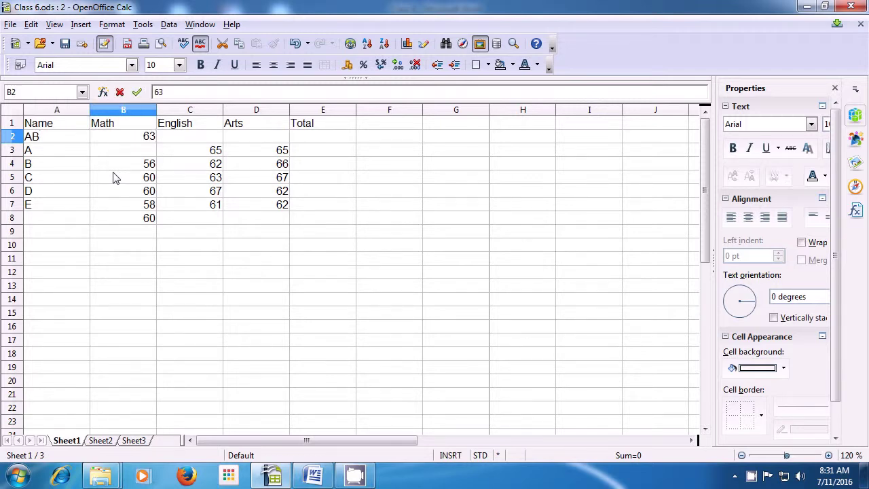
pyautogui.press('Tab')
pyautogui.write('64')
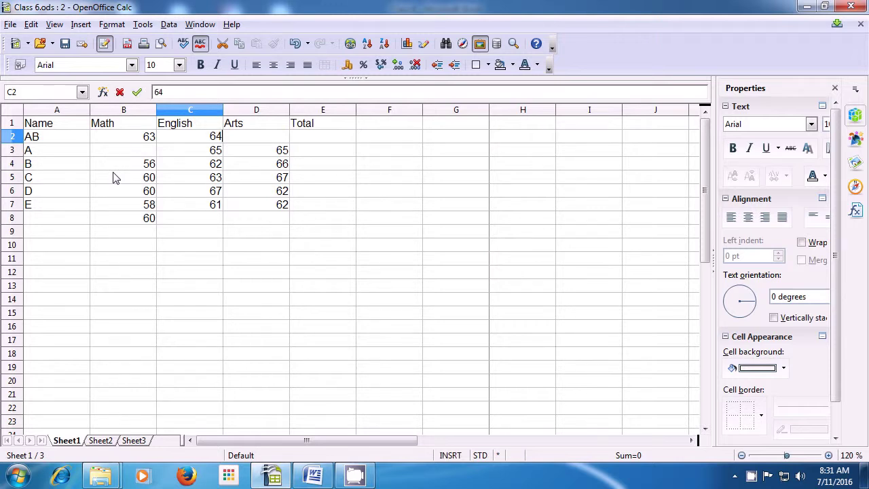
pyautogui.press('Tab')
pyautogui.write('66')
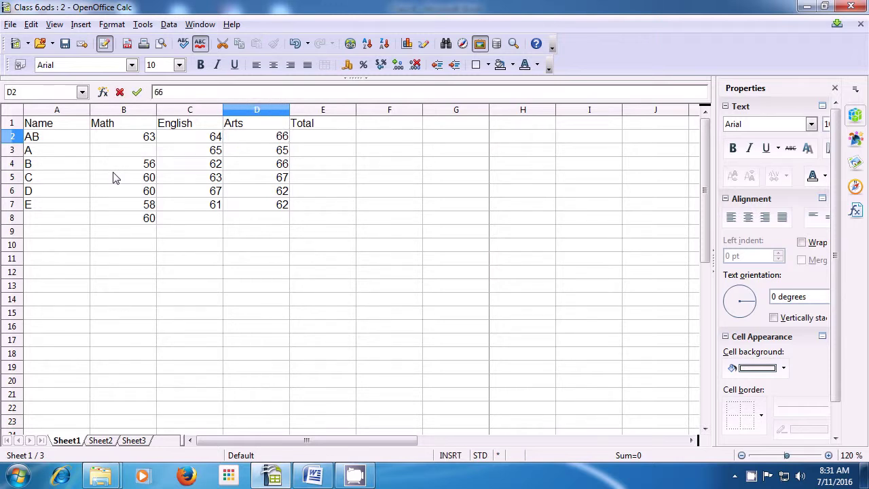
# Insert a blank column before the Math column and give it the heading Roll No.
pyautogui.click(133, 251)
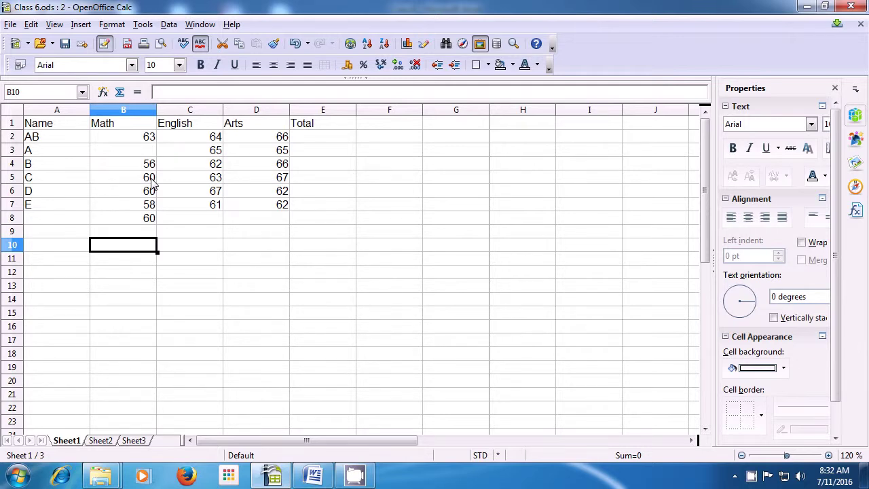
pyautogui.click(76, 25)
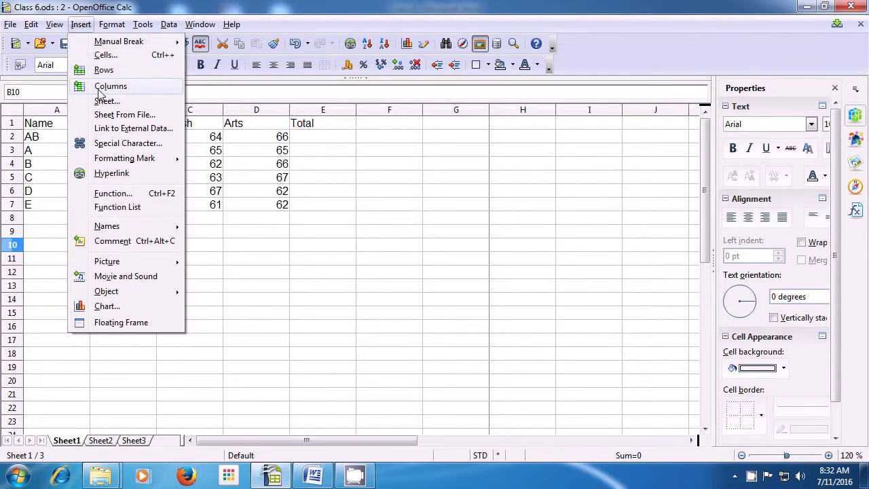
pyautogui.click(100, 89)
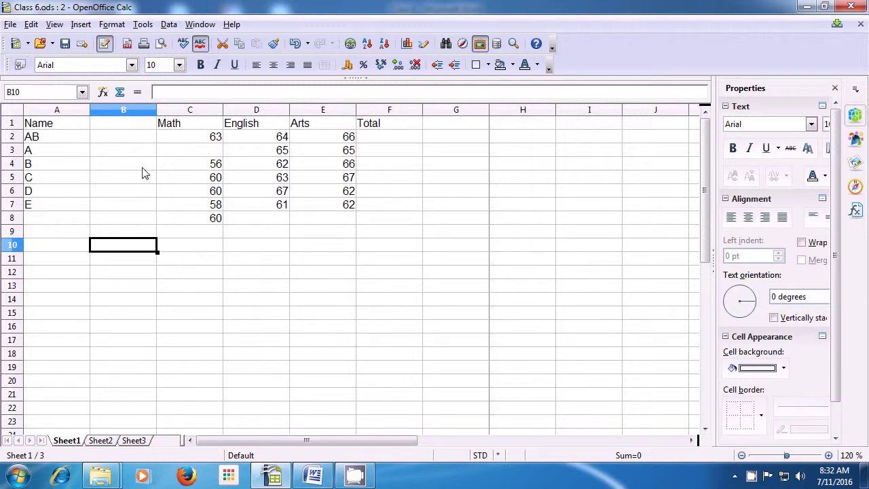
pyautogui.click(122, 129)
pyautogui.write('Roll No.')
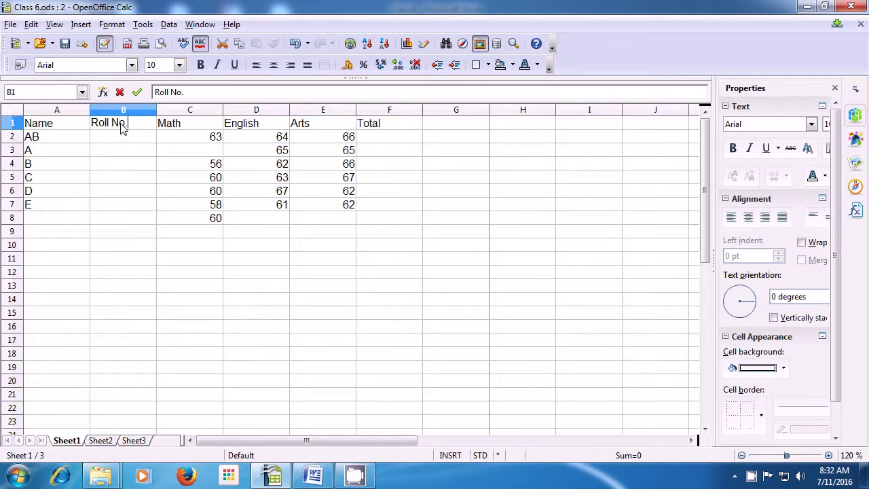
pyautogui.press('Return')
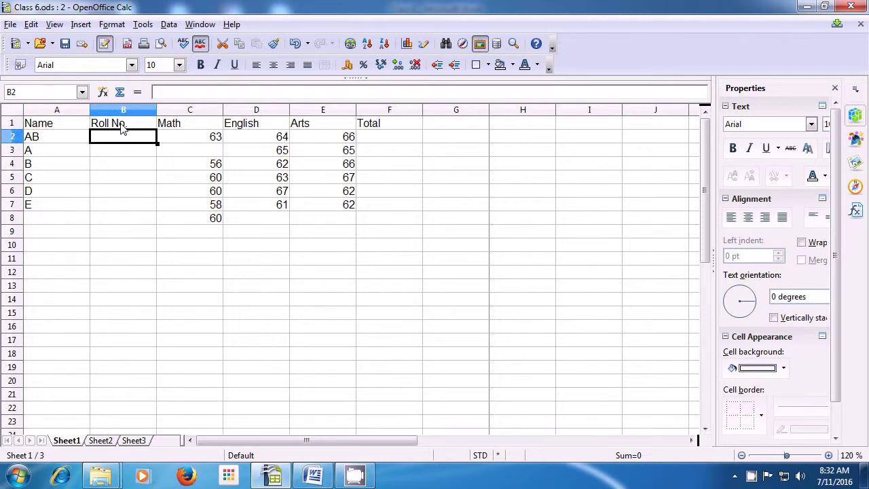
# Fill the Roll No. column with the numbers 1 to 6 for students AB through E, in cells B2 to B7.
pyautogui.write('1')
pyautogui.press('Return')
pyautogui.write('2')
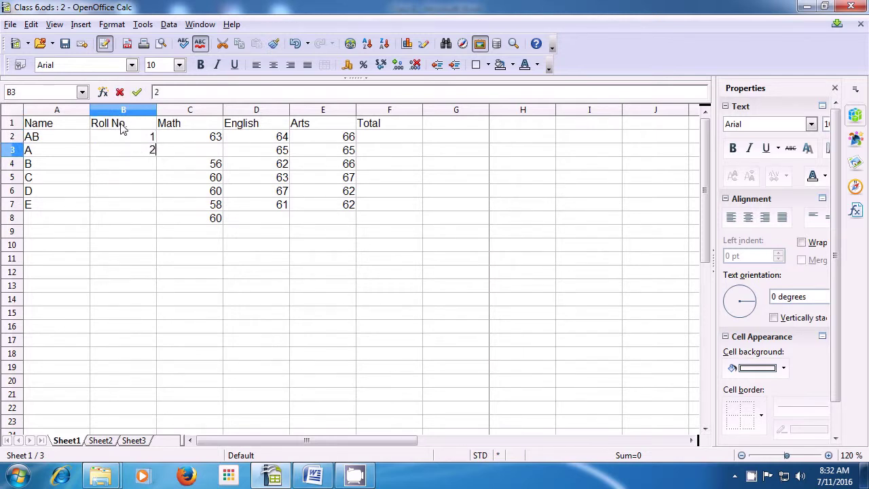
pyautogui.press('Return')
pyautogui.write('3')
pyautogui.press('Return')
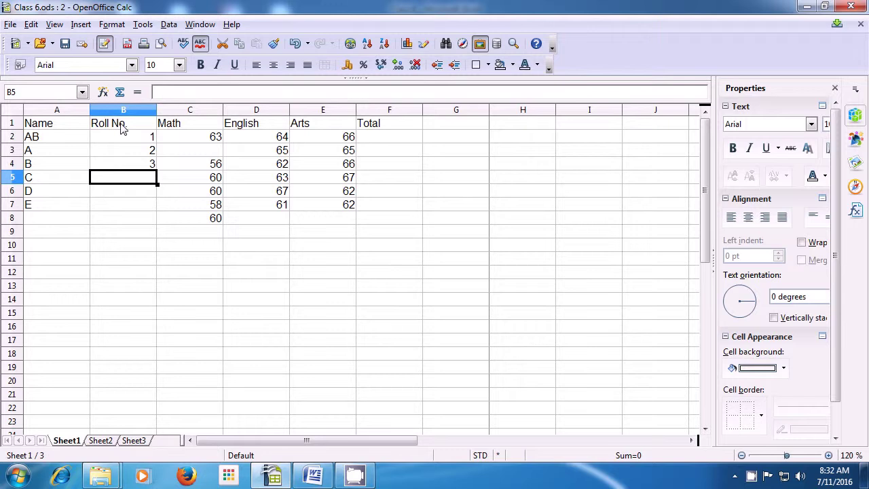
pyautogui.write('4')
pyautogui.press('Return')
pyautogui.write('5')
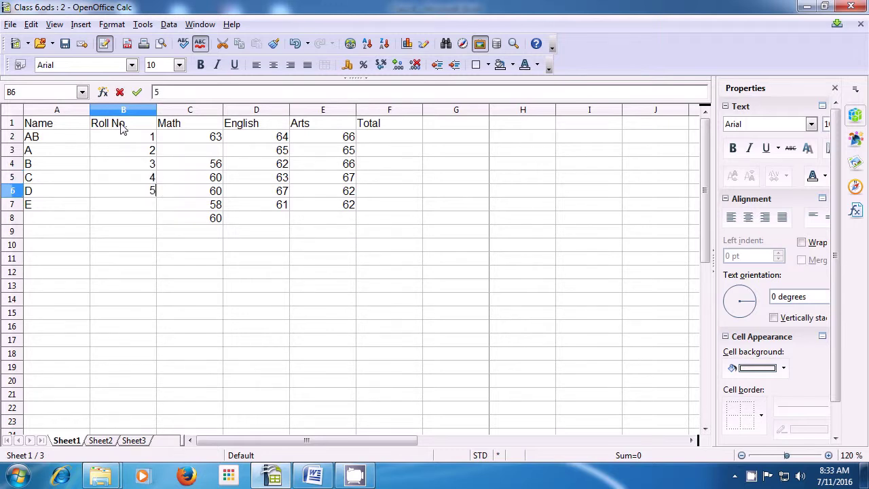
pyautogui.press('Return')
pyautogui.write('6')
pyautogui.press('Return')
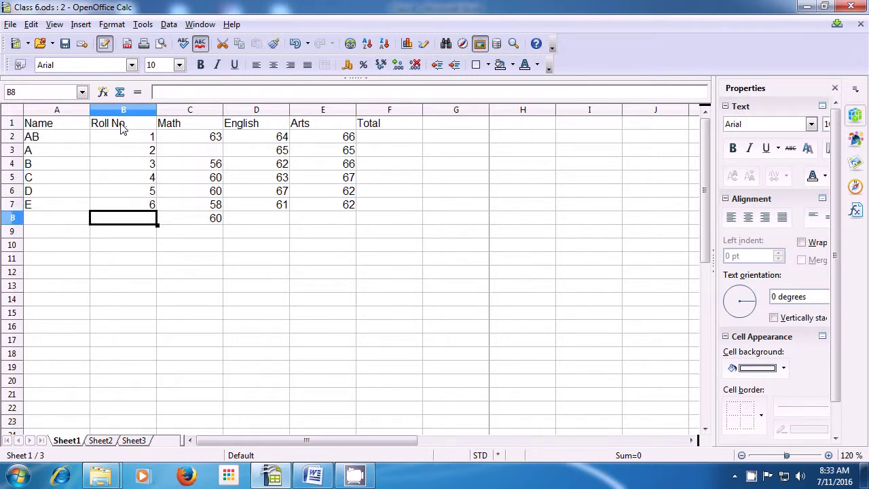
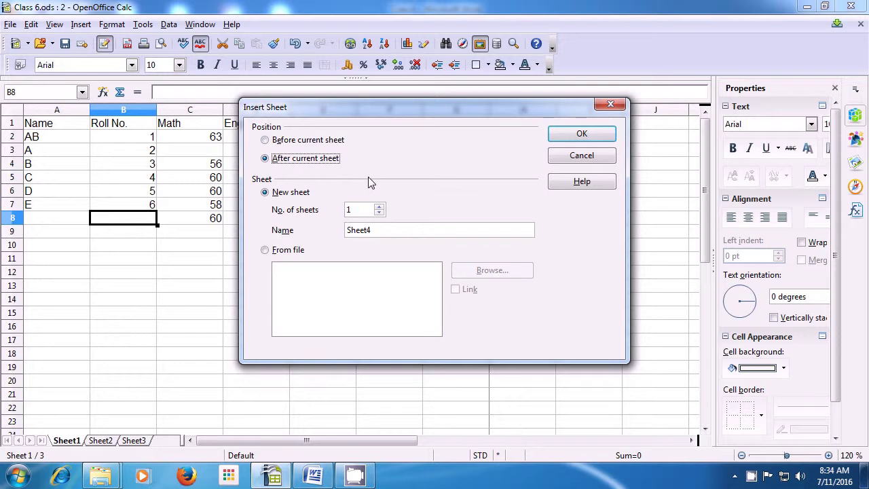
# Insert one new sheet after the current sheet and return to Sheet1.
pyautogui.click(569, 137)
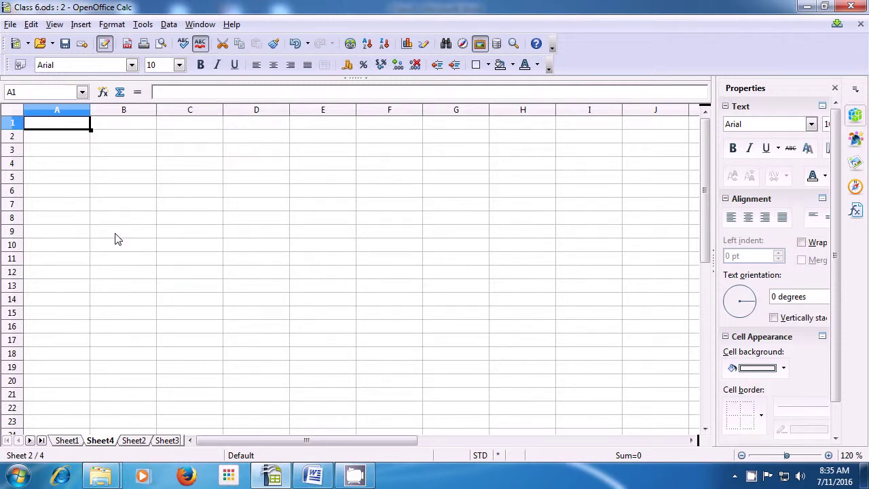
pyautogui.click(75, 439)
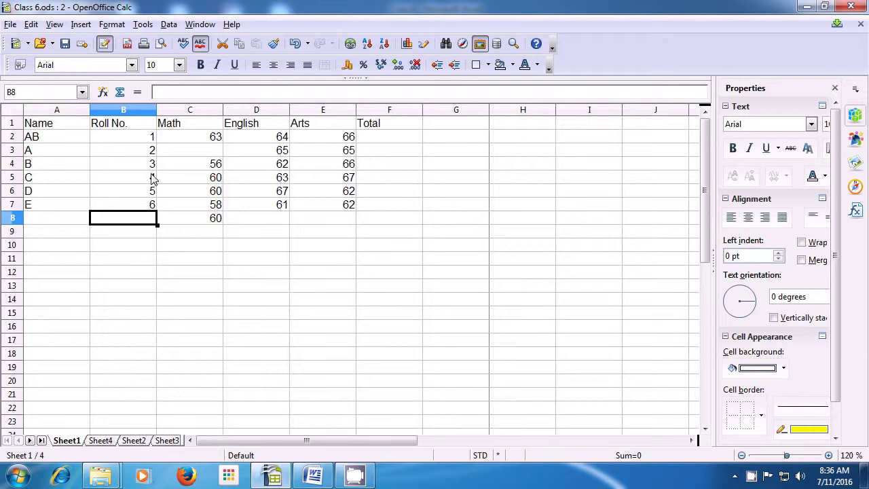
# Insert Sheet1 from the file Class 1 in the Desktop's Spreadsheet 1 > Class 1 folder before the current sheet.
pyautogui.click(78, 24)
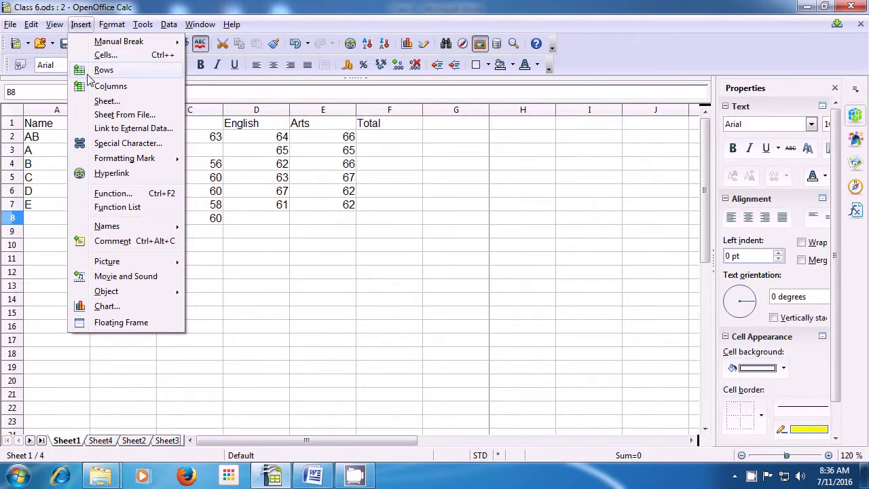
pyautogui.click(100, 115)
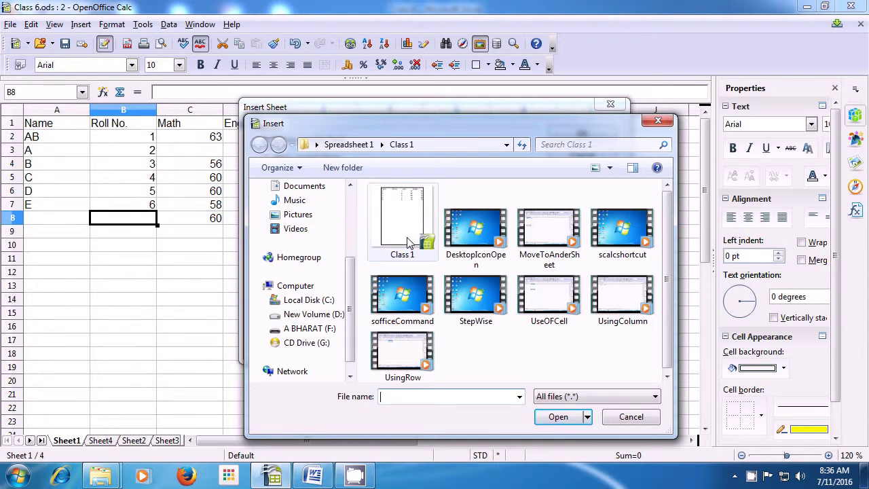
pyautogui.moveTo(350, 274); pyautogui.dragTo(350, 209)
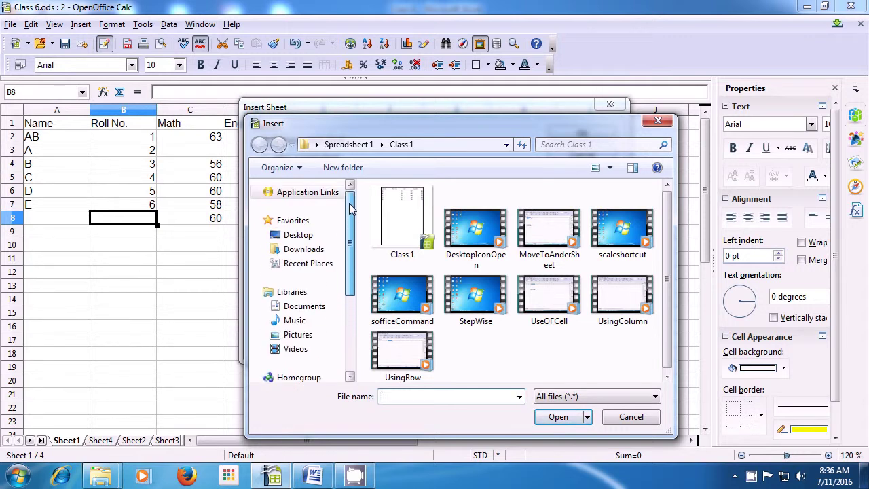
pyautogui.click(302, 236)
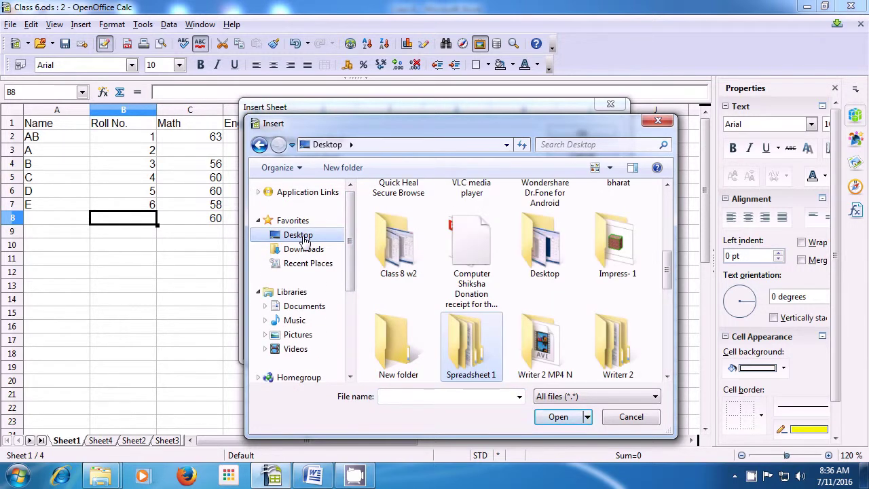
pyautogui.doubleClick(466, 340)
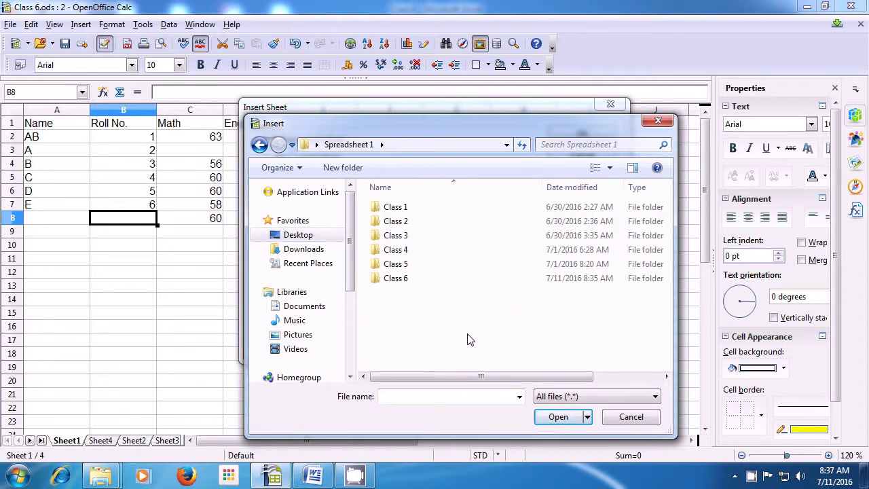
pyautogui.click(429, 216)
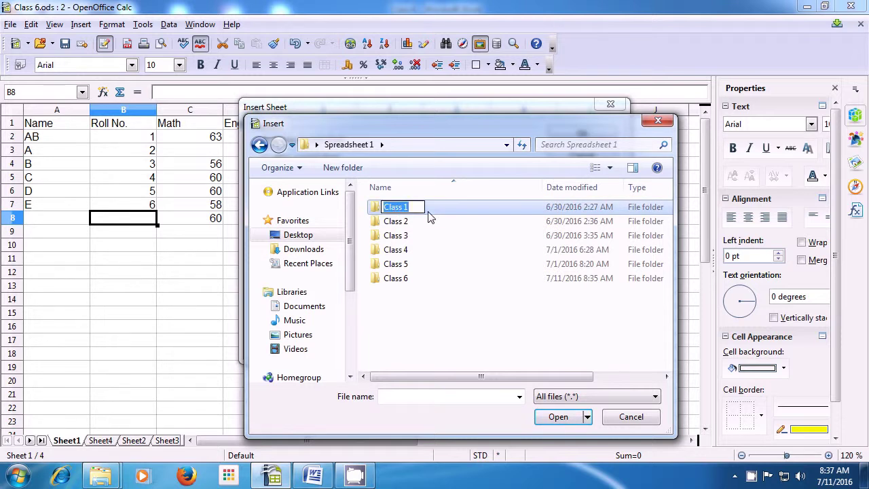
pyautogui.doubleClick(429, 216)
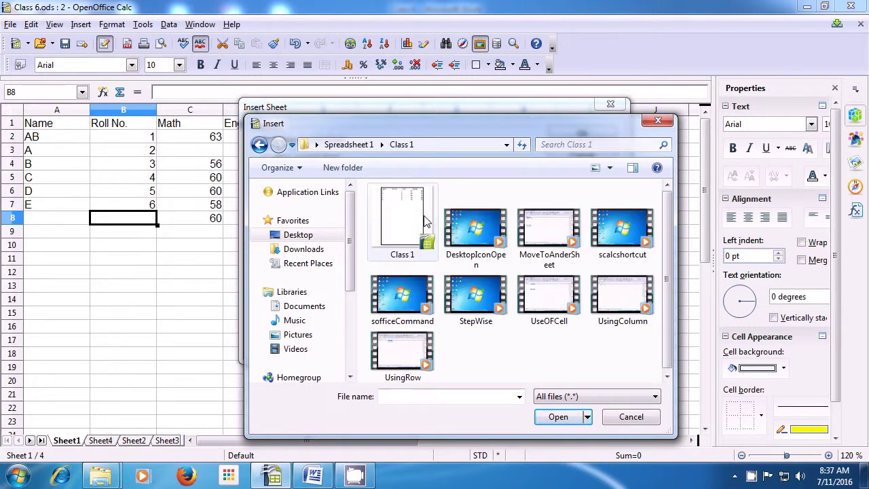
pyautogui.click(424, 221)
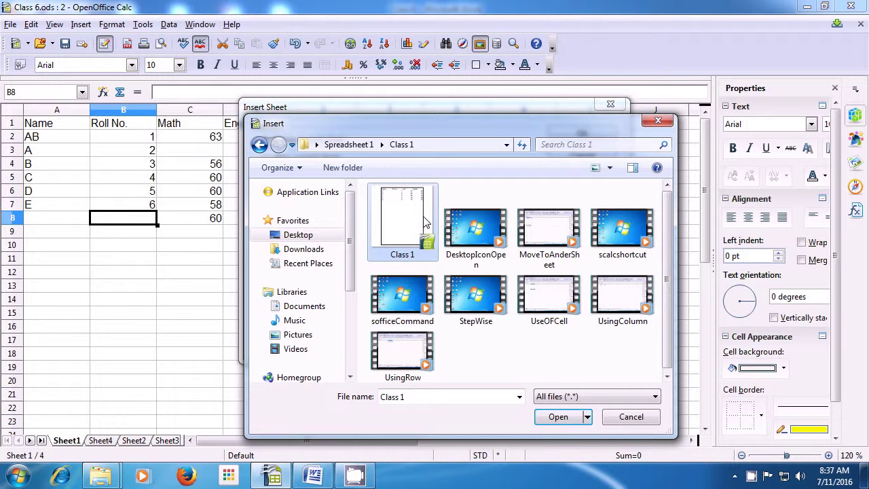
pyautogui.click(562, 419)
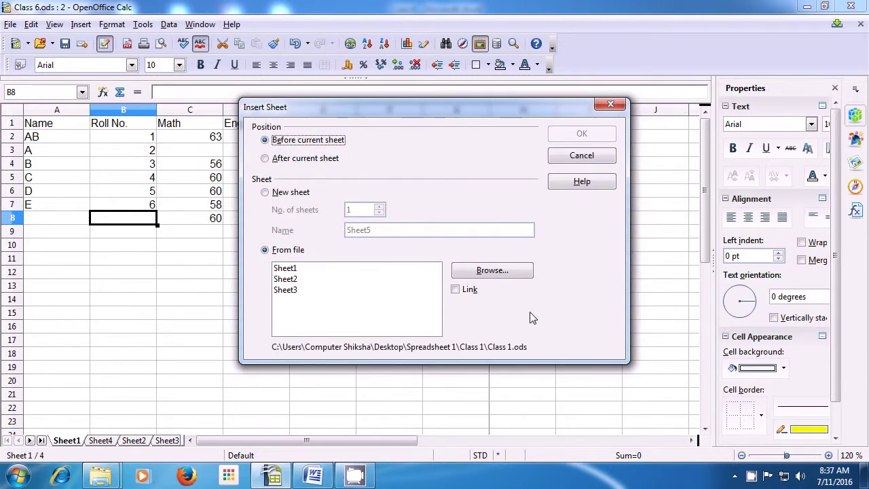
pyautogui.click(288, 271)
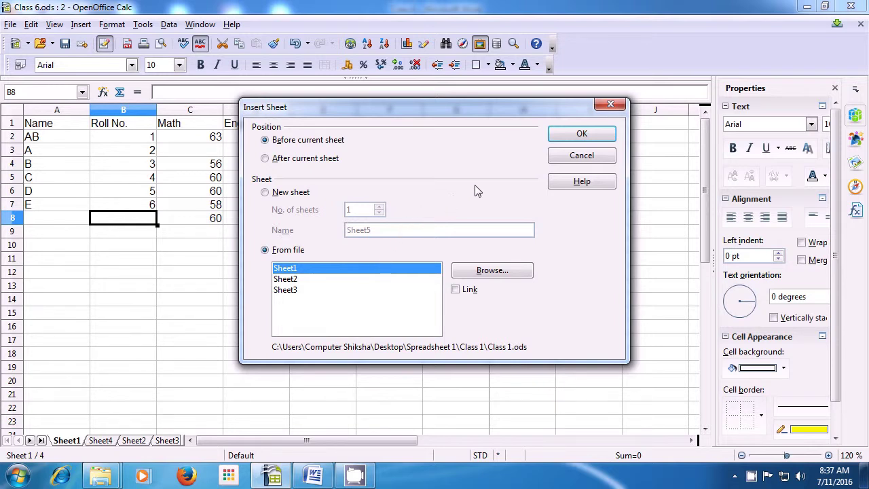
pyautogui.click(566, 139)
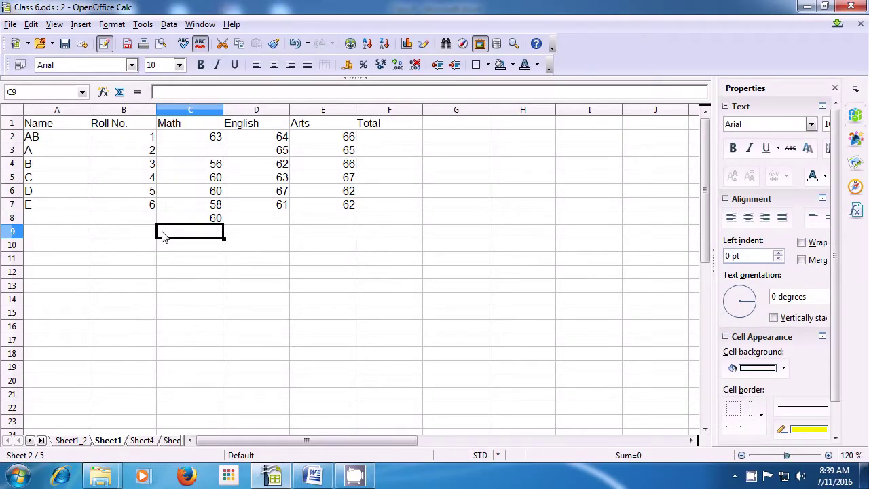
# Start a document hyperlink in cell C9 and open the file chooser for its path.
pyautogui.click(80, 25)
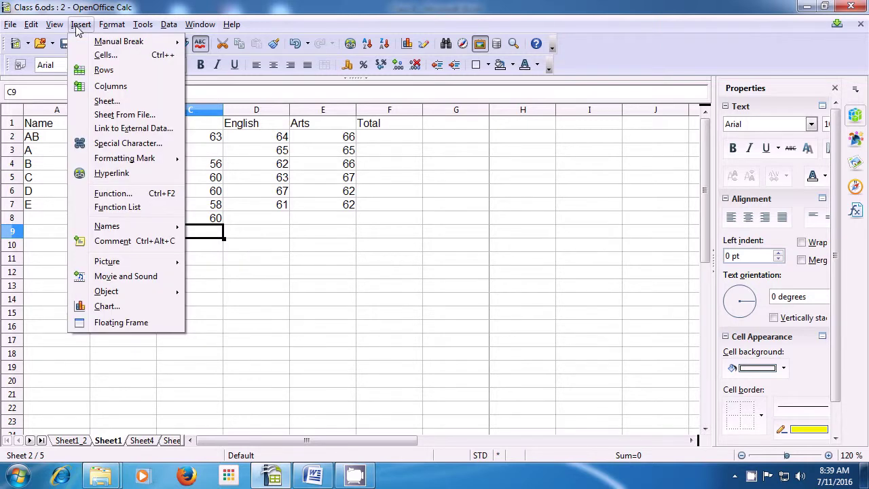
pyautogui.click(111, 173)
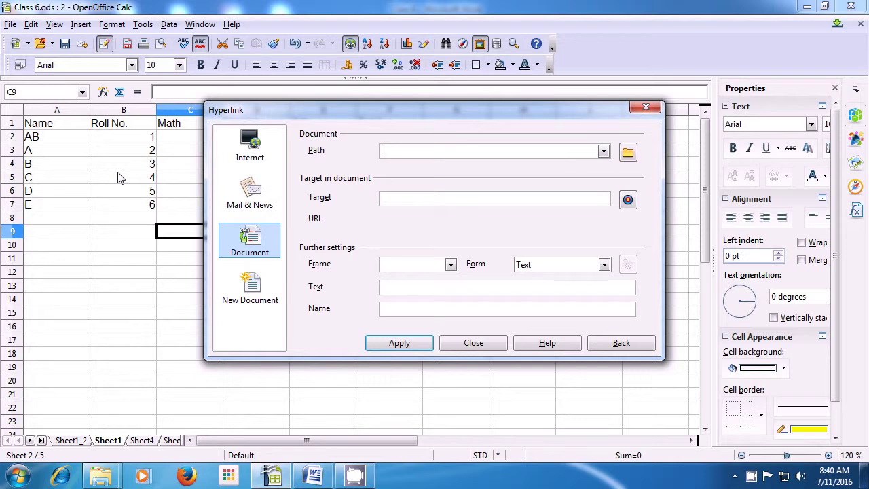
pyautogui.click(627, 154)
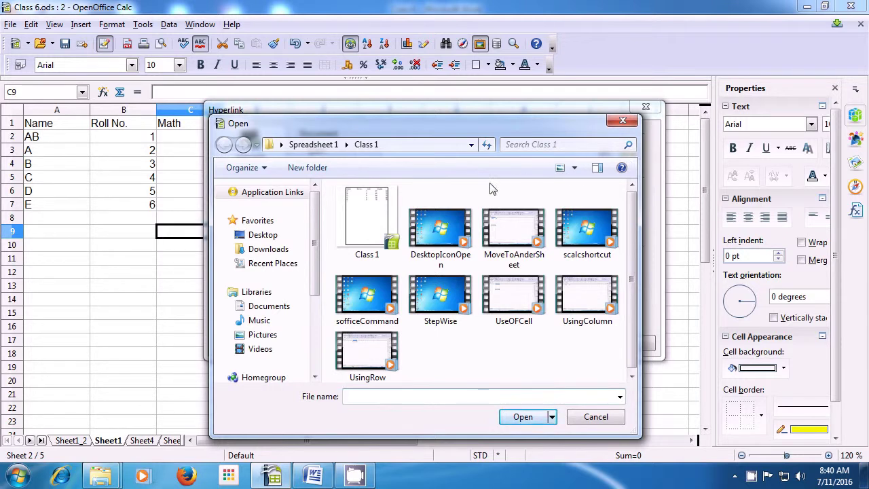
pyautogui.click(269, 237)
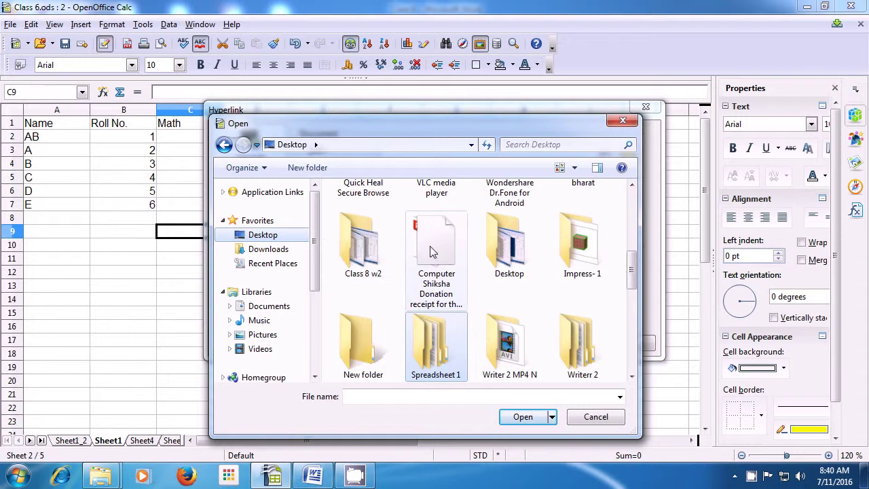
pyautogui.click(574, 257)
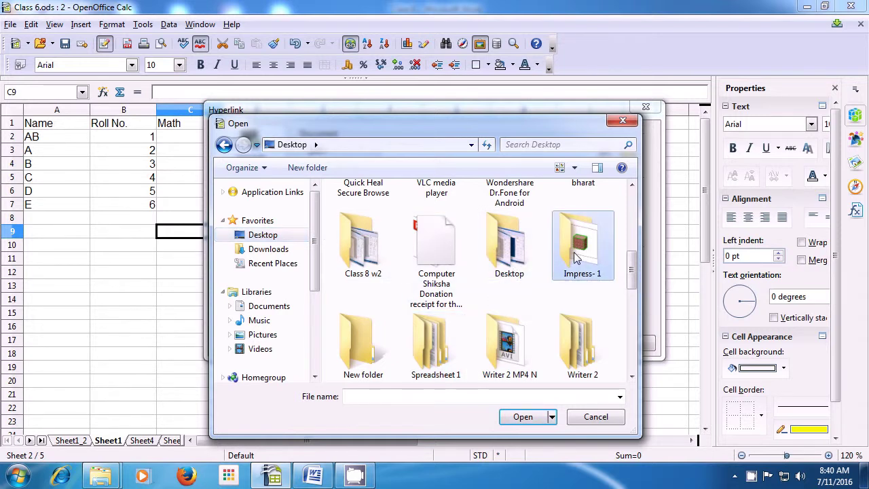
pyautogui.doubleClick(576, 251)
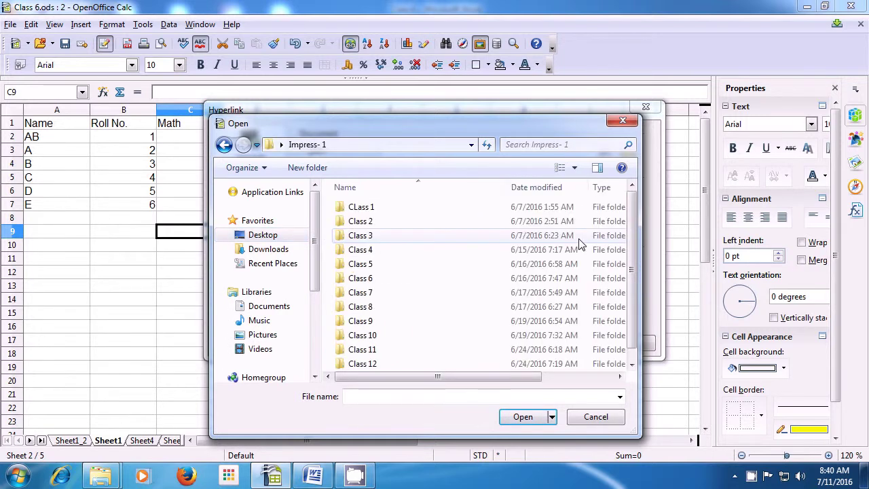
pyautogui.doubleClick(415, 209)
pyautogui.scroll(-2, 636, 282)
pyautogui.scroll(2, 640, 304)
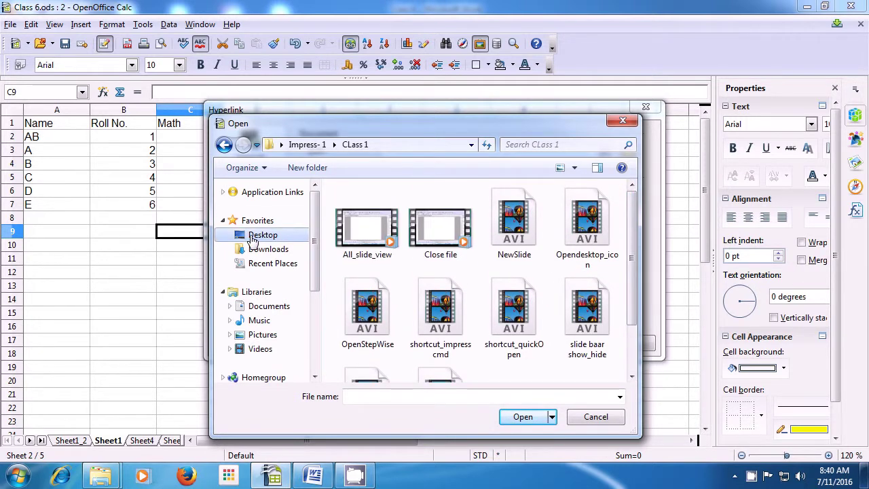
# Set the hyperlink's document path to the presentation class 11 impress 1 from the Documents library.
pyautogui.click(261, 306)
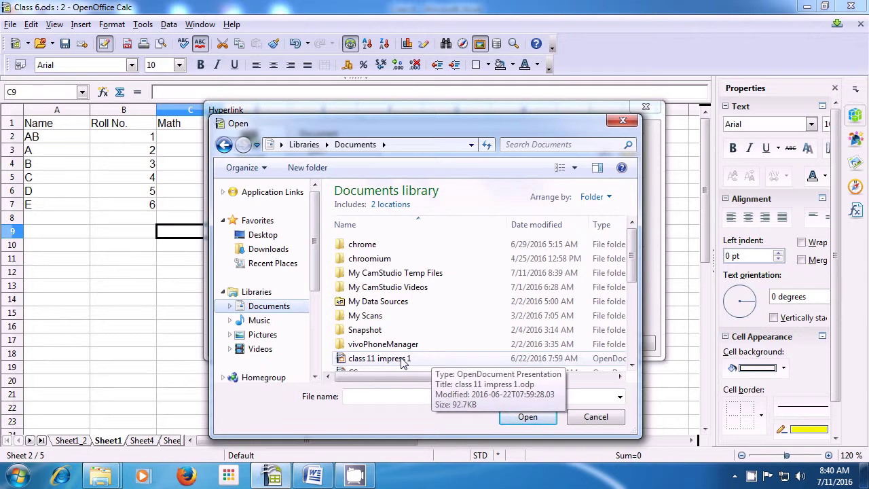
pyautogui.scroll(-1, 419, 313)
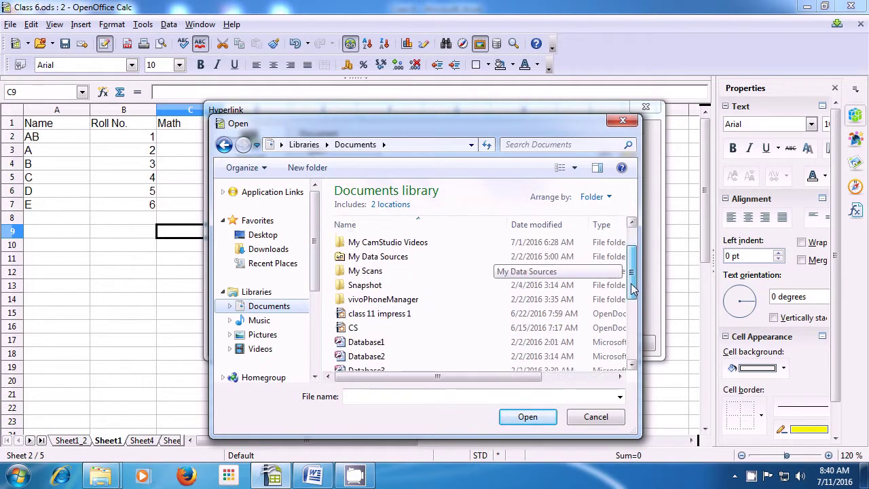
pyautogui.click(405, 311)
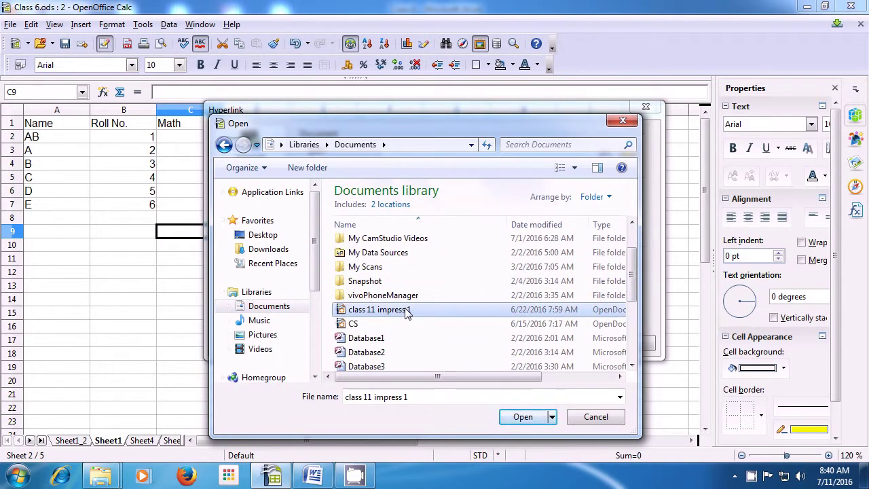
pyautogui.click(522, 416)
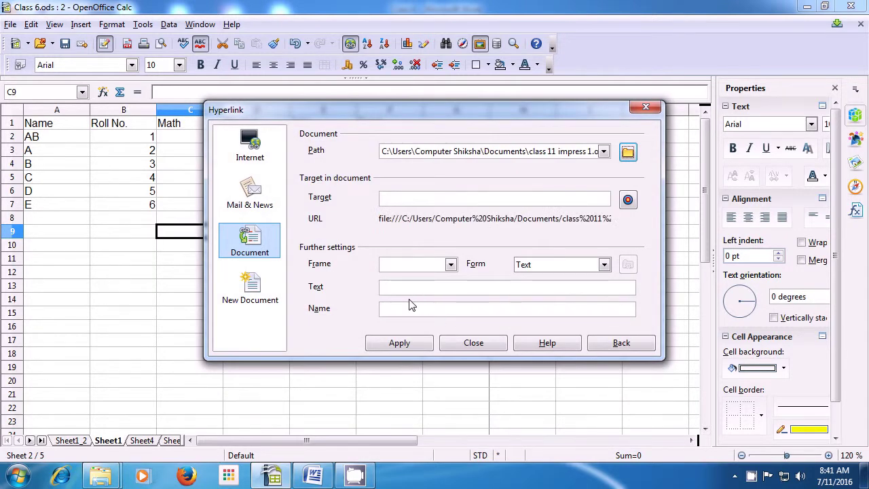
# Give the document link the display text "hyperlink", apply it to cell C9 and close the Hyperlink dialog.
pyautogui.click(395, 287)
pyautogui.write('hyperl')
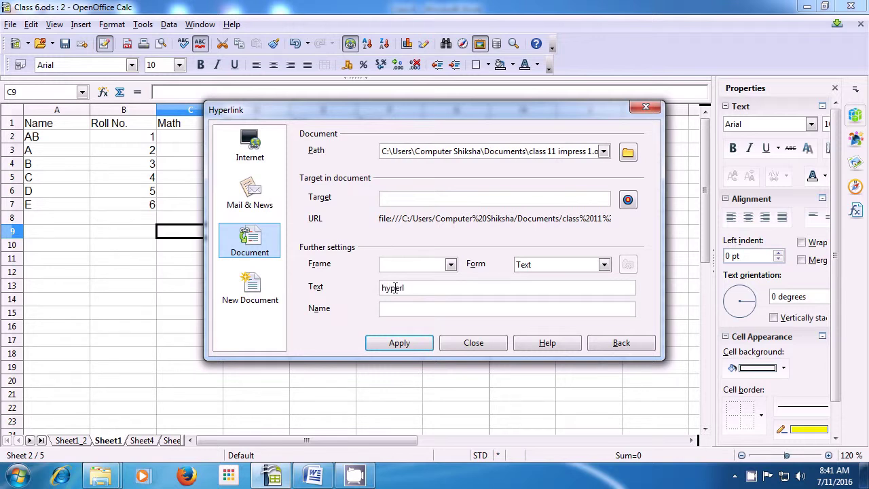
pyautogui.write('ink')
pyautogui.click(399, 343)
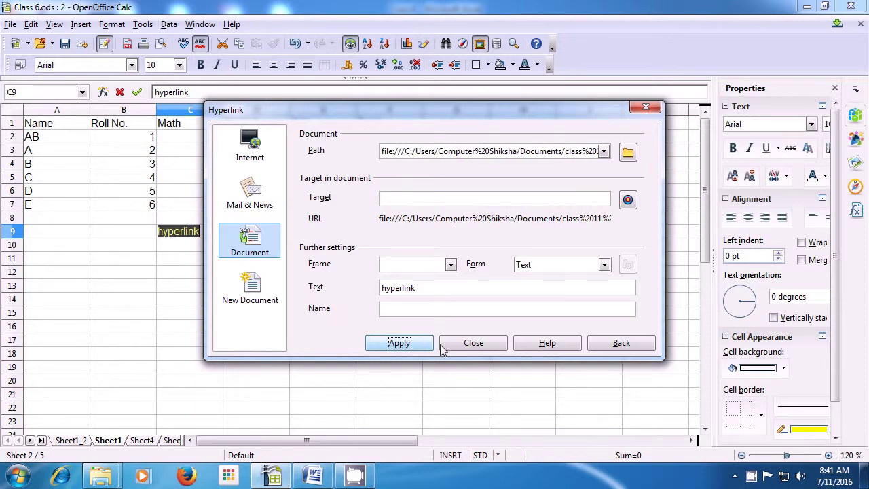
pyautogui.click(469, 343)
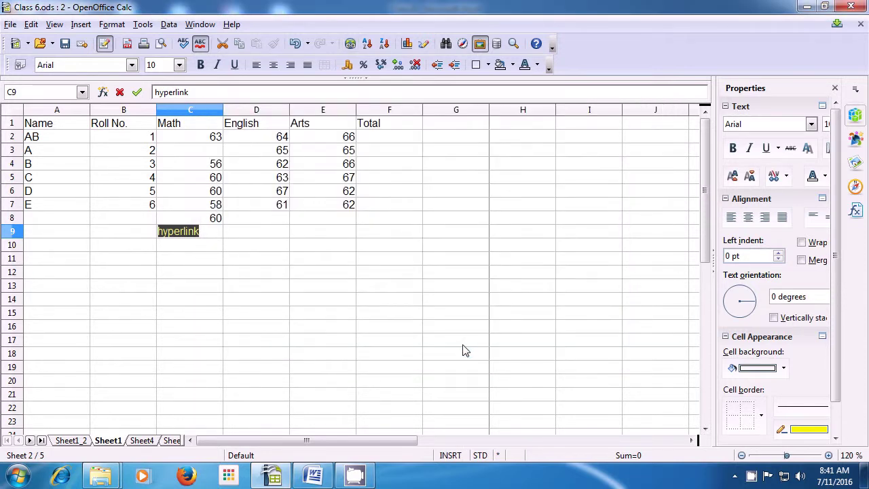
pyautogui.click(209, 248)
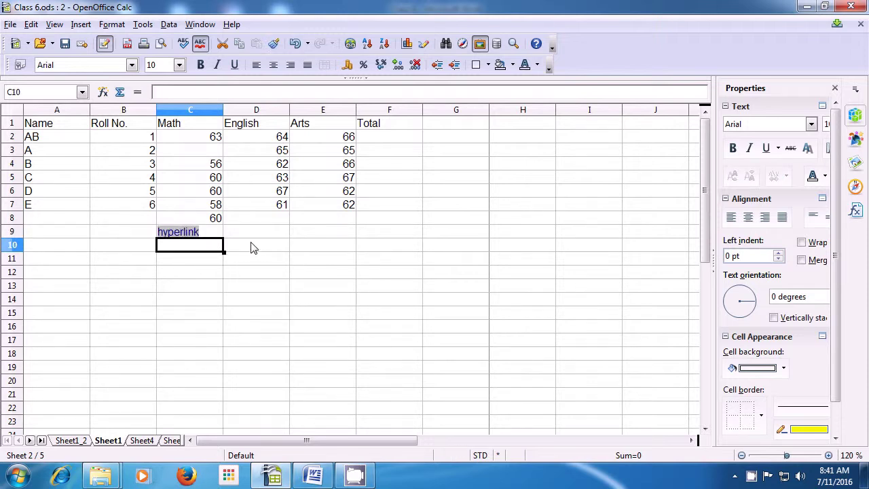
# Follow the hyperlink in C9 to the linked presentation, view slides 2 to 4 and close the presentation.
pyautogui.click(188, 235)
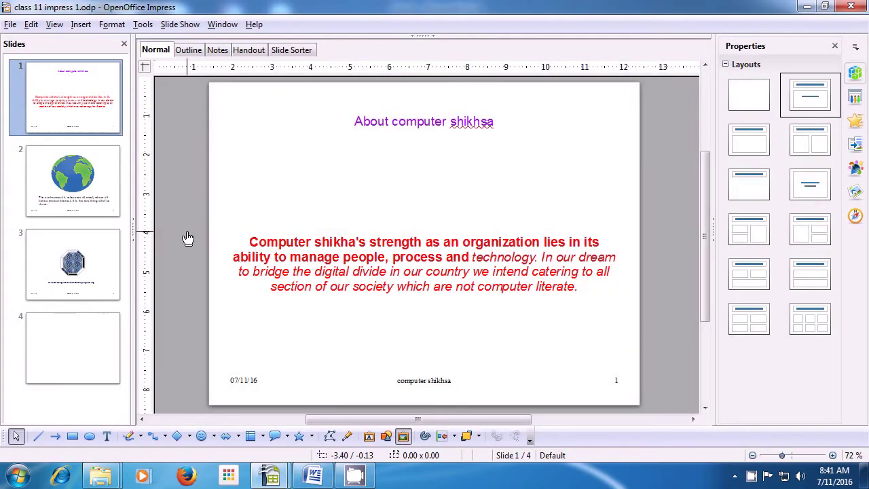
pyautogui.click(74, 201)
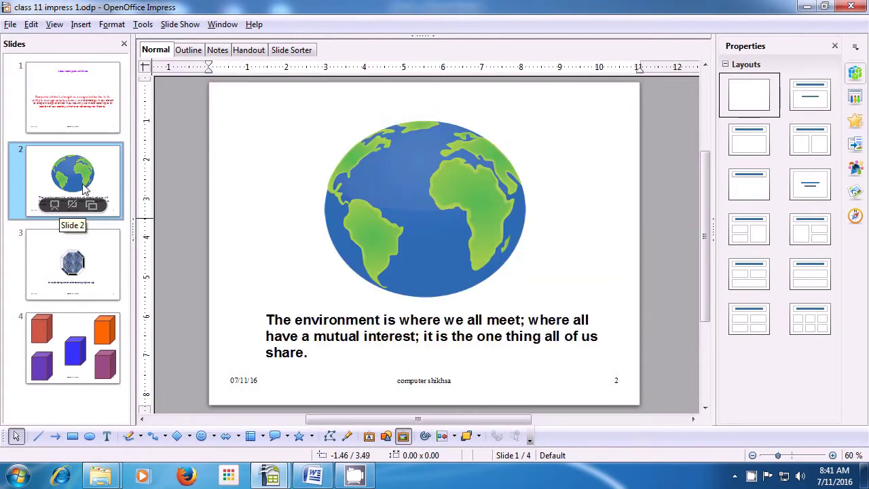
pyautogui.click(70, 279)
pyautogui.click(80, 331)
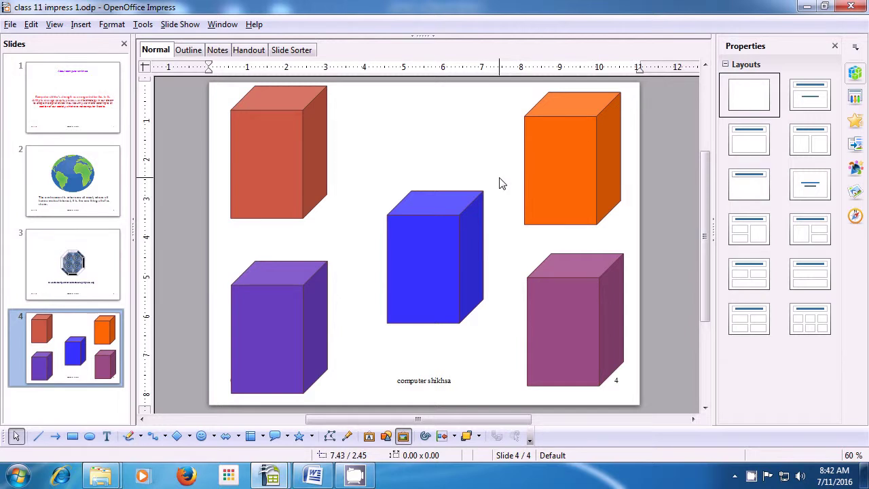
pyautogui.click(851, 6)
# Insert the ABS function in cell D9 through the Function Wizard, with -50 as its number.
pyautogui.click(269, 231)
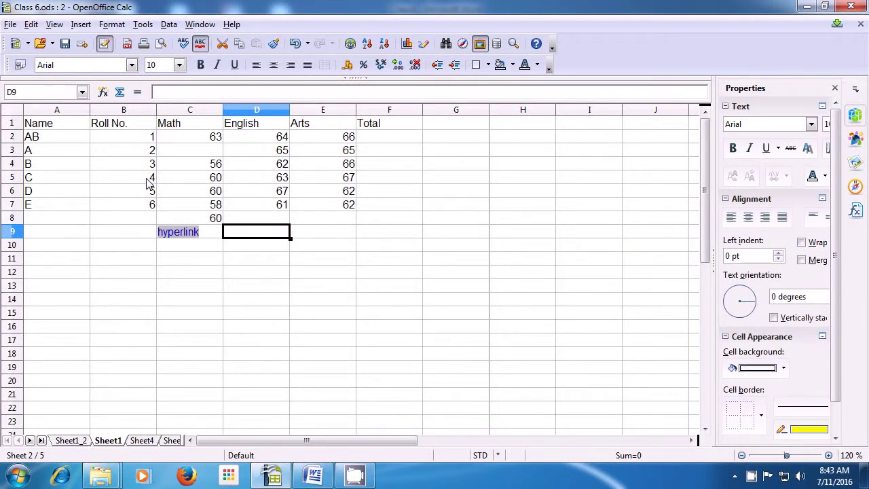
pyautogui.click(79, 25)
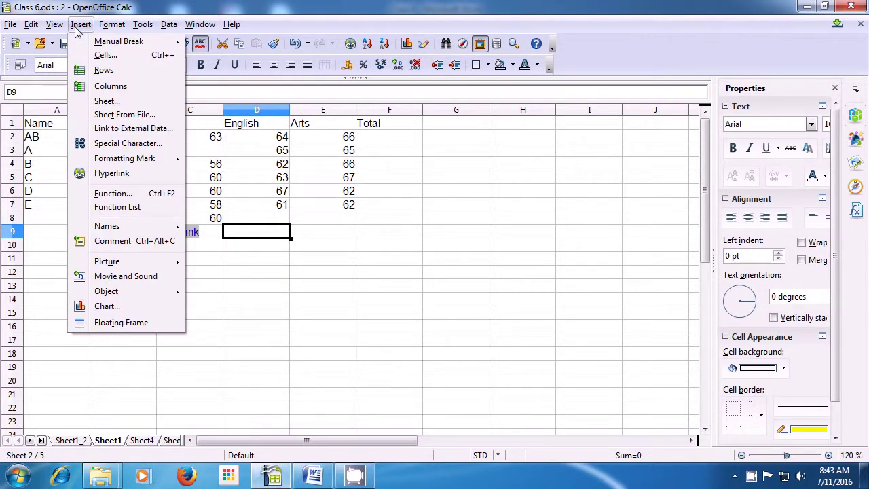
pyautogui.click(115, 195)
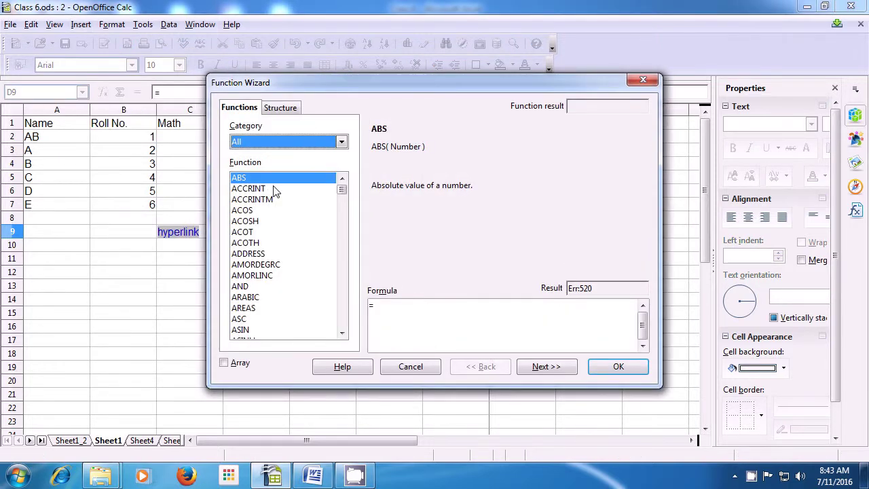
pyautogui.moveTo(343, 193); pyautogui.dragTo(345, 205)
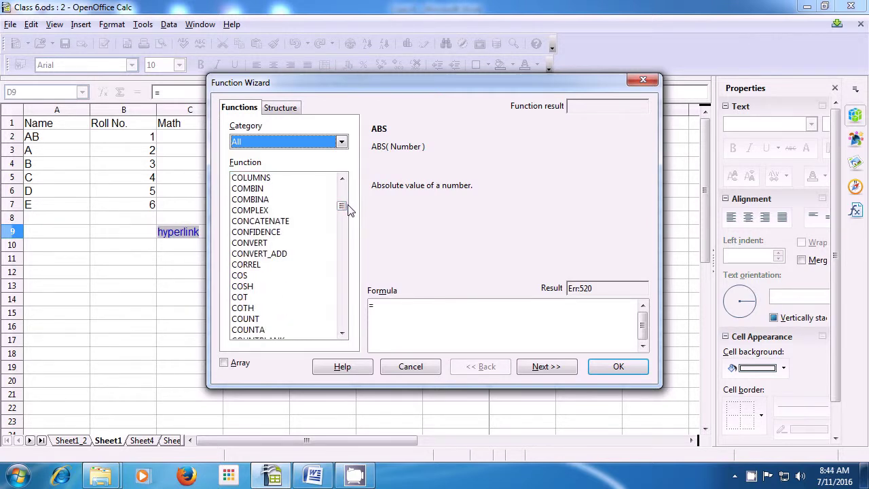
pyautogui.click(342, 143)
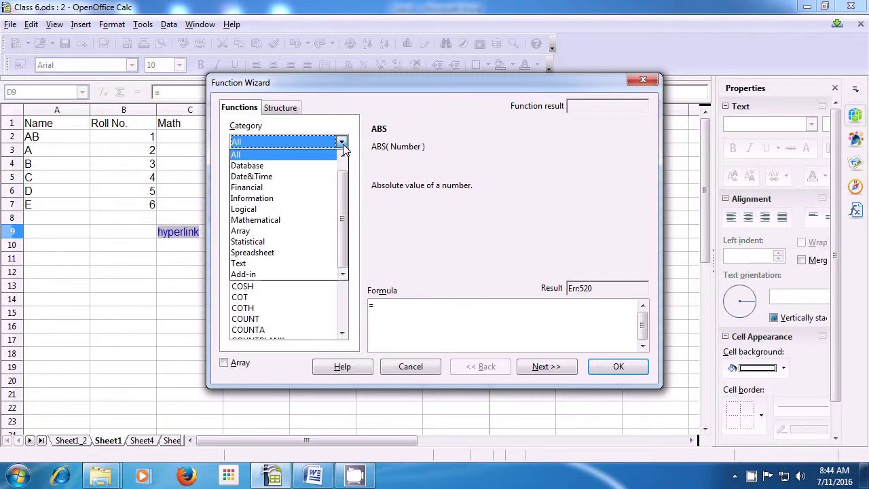
pyautogui.click(344, 147)
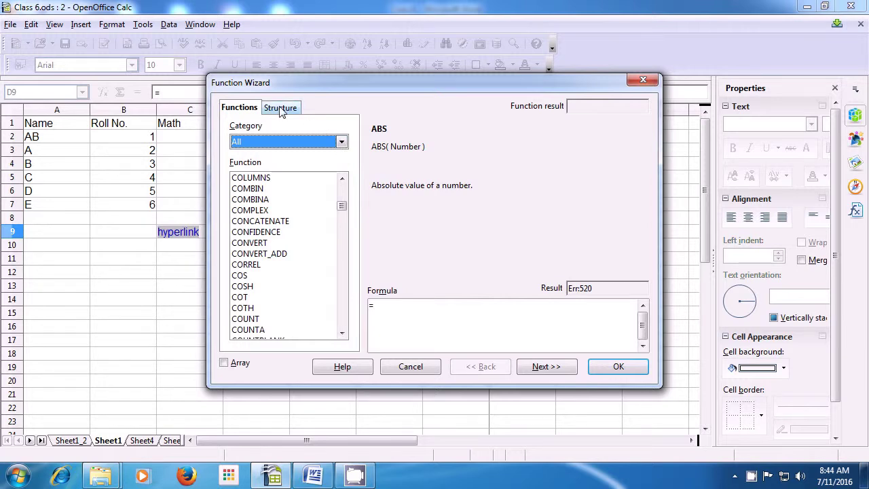
pyautogui.click(242, 110)
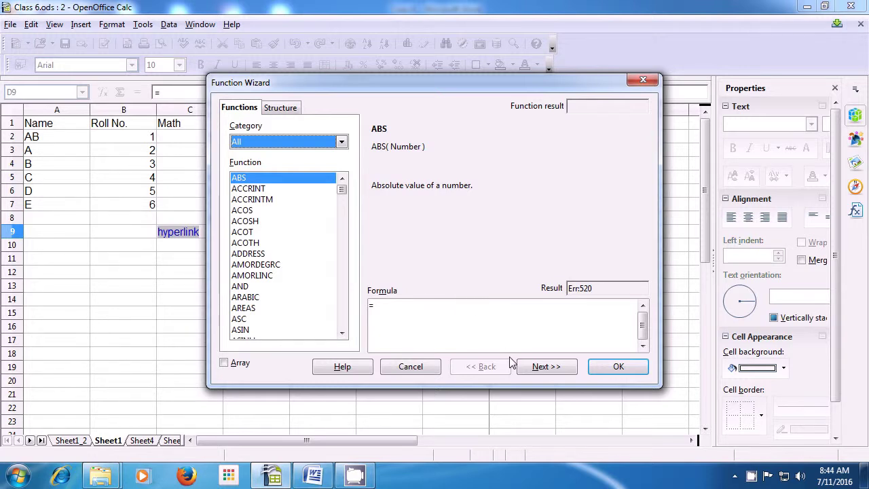
pyautogui.click(535, 369)
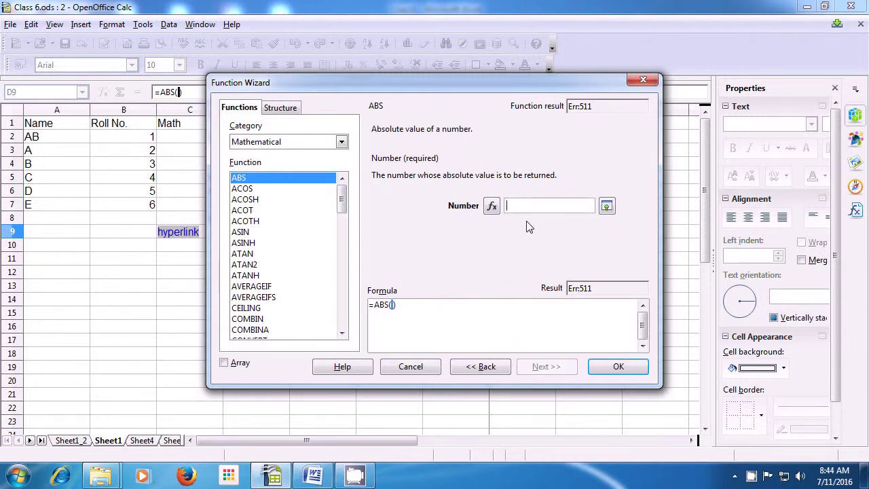
pyautogui.write('-50')
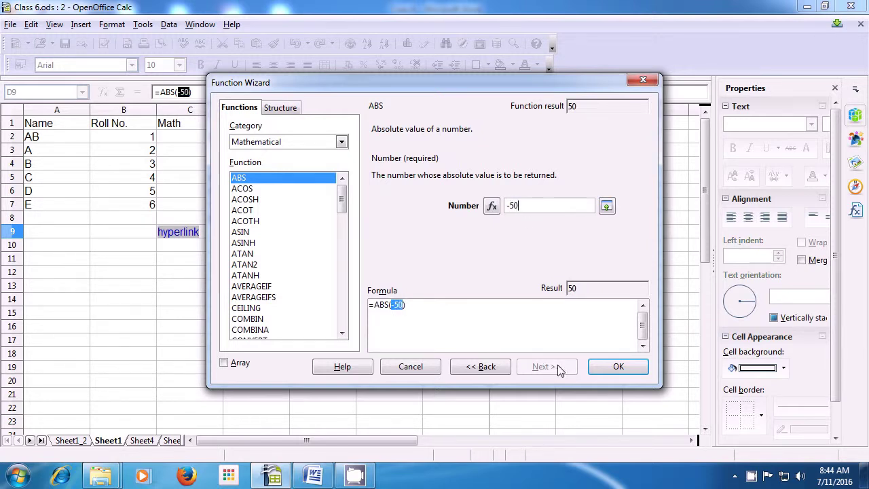
pyautogui.click(616, 370)
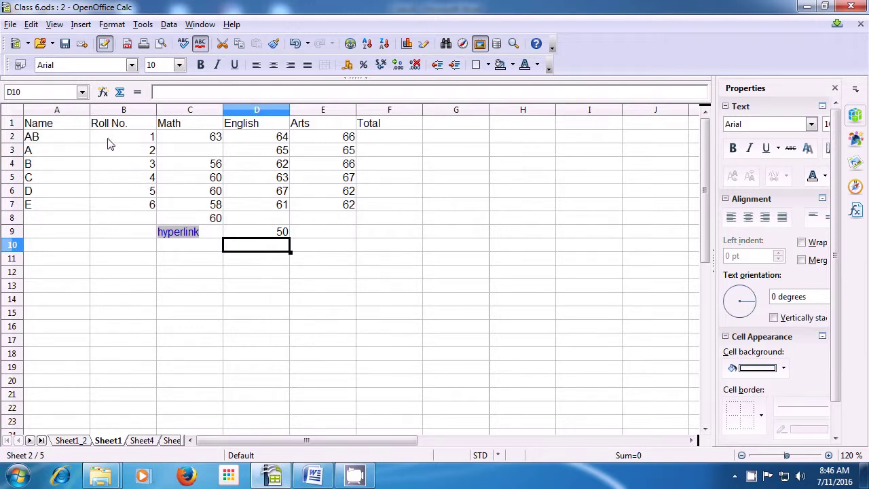
# Show the Function List, look through the mathematical functions and hide the list again.
pyautogui.click(80, 28)
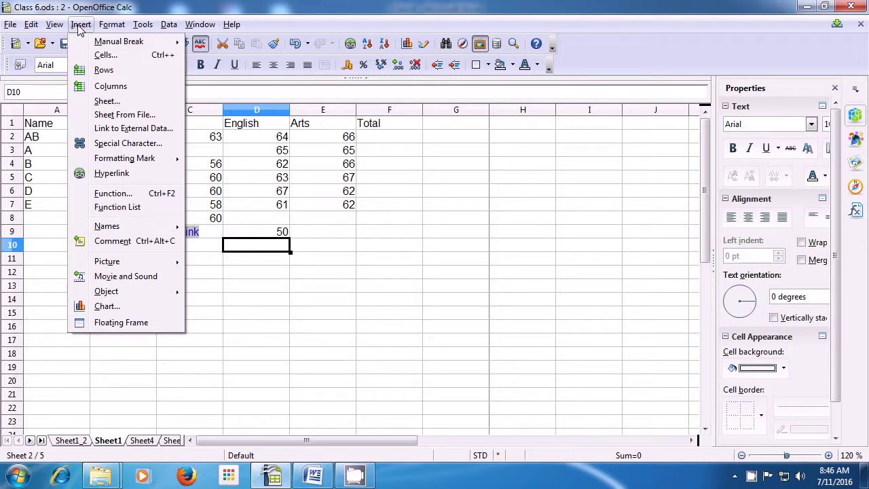
pyautogui.click(121, 208)
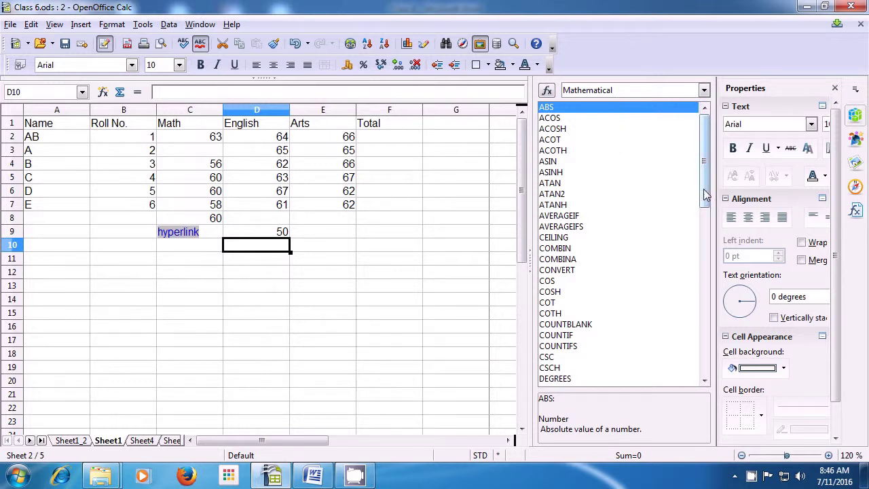
pyautogui.moveTo(703, 194)
pyautogui.mouseDown()
pyautogui.moveTo(708, 288)
pyautogui.moveTo(703, 179)
pyautogui.mouseUp()
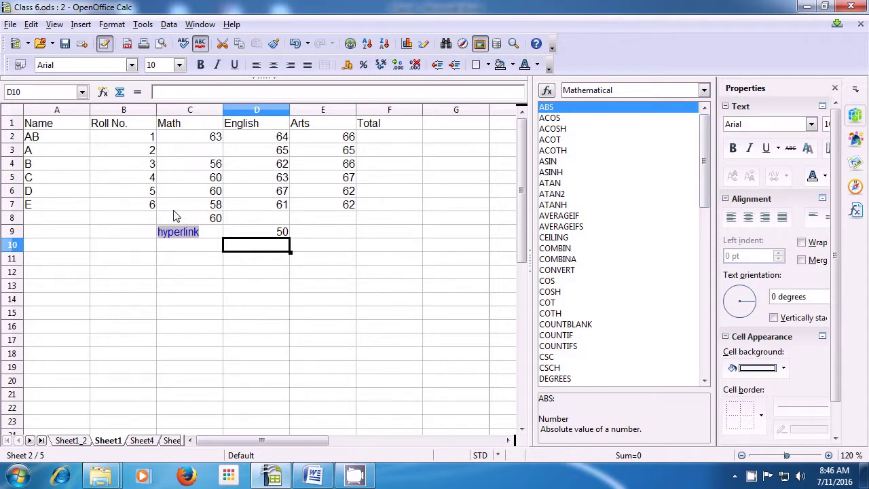
pyautogui.click(81, 24)
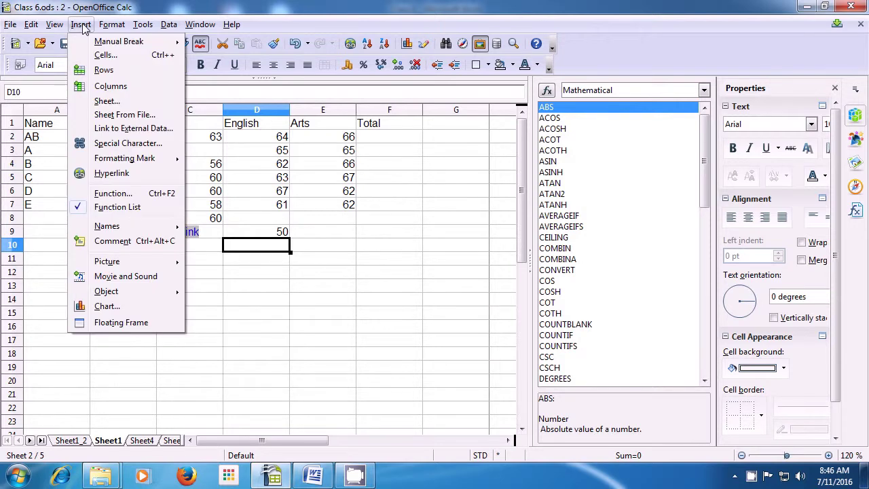
pyautogui.click(97, 207)
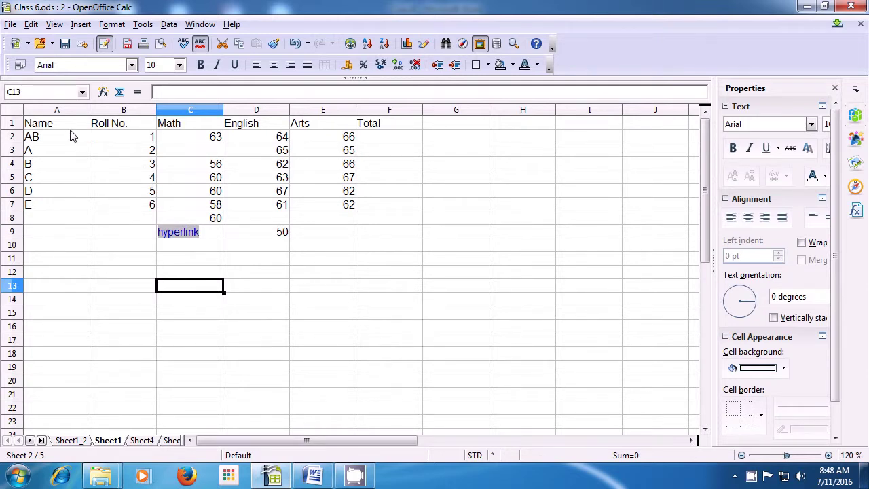
# Start inserting a chart from the marks table in cells A1 to E7.
pyautogui.moveTo(61, 123); pyautogui.dragTo(322, 214)
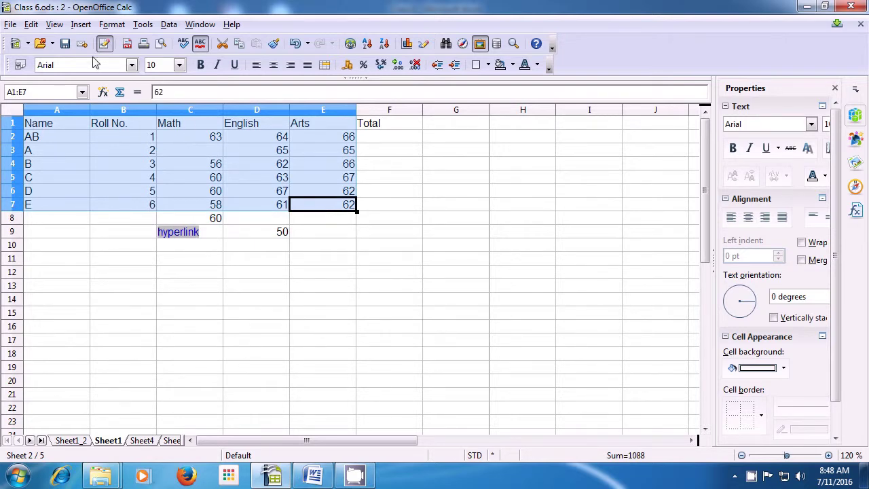
pyautogui.click(81, 25)
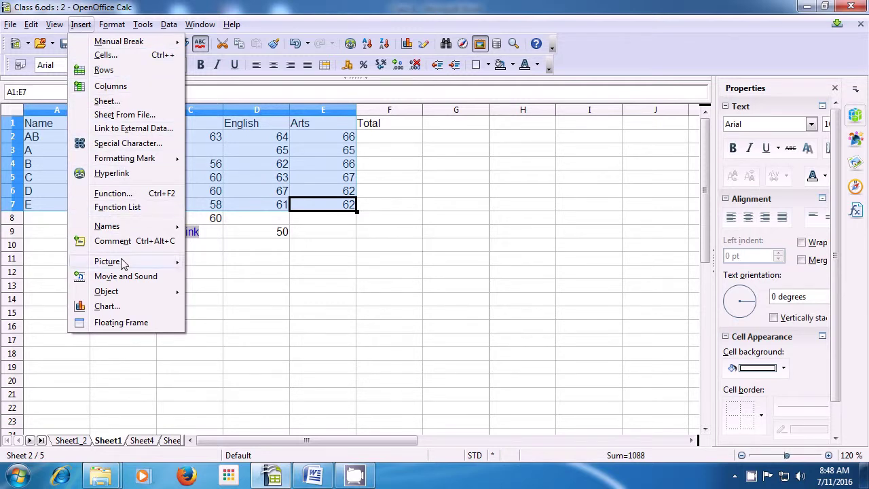
pyautogui.click(127, 309)
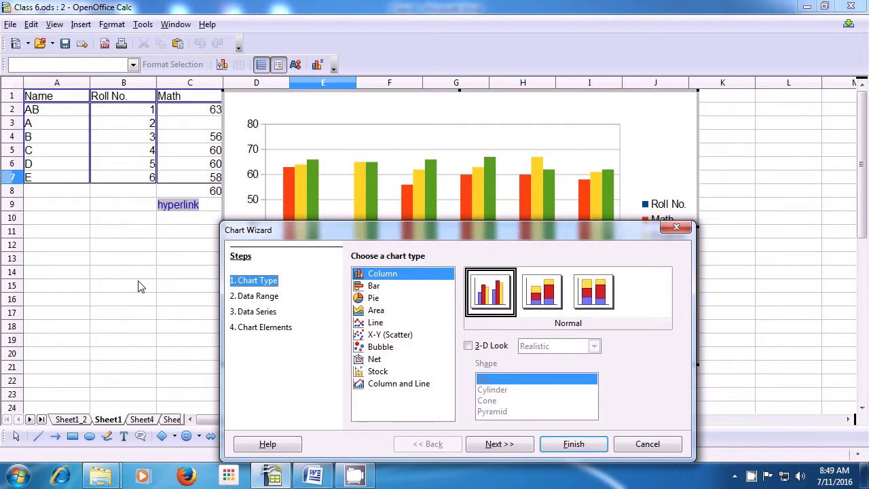
# Preview the Bar, Pie, Area, Line, and Column and Line chart types for the marks chart.
pyautogui.click(367, 288)
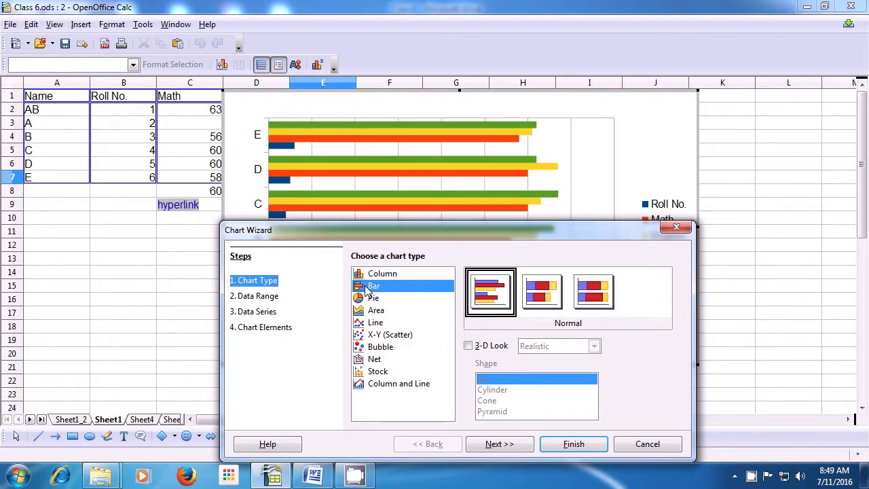
pyautogui.click(368, 298)
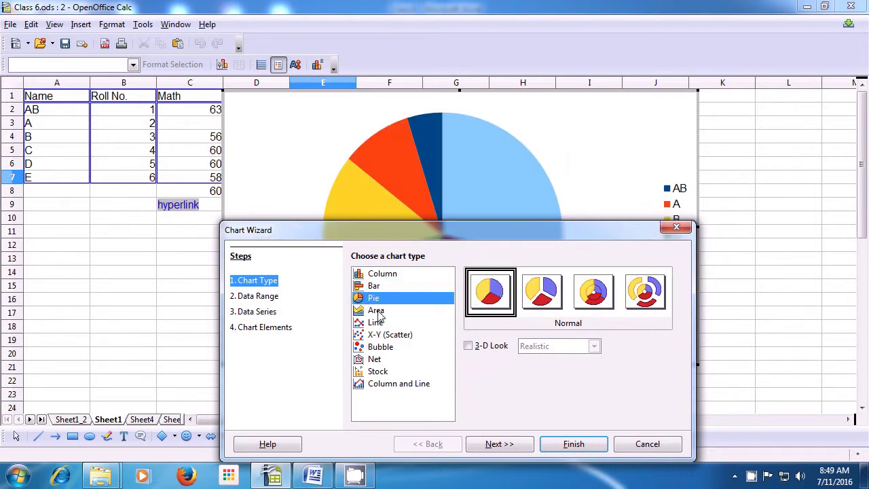
pyautogui.click(378, 311)
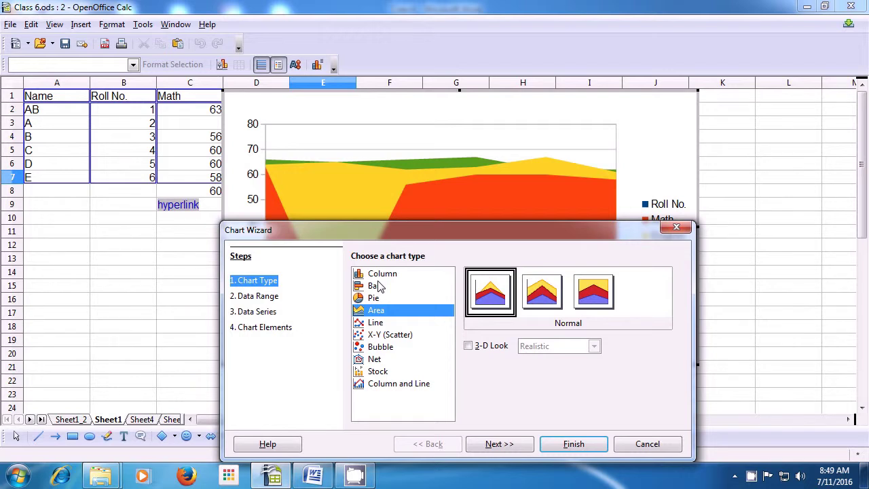
pyautogui.click(372, 323)
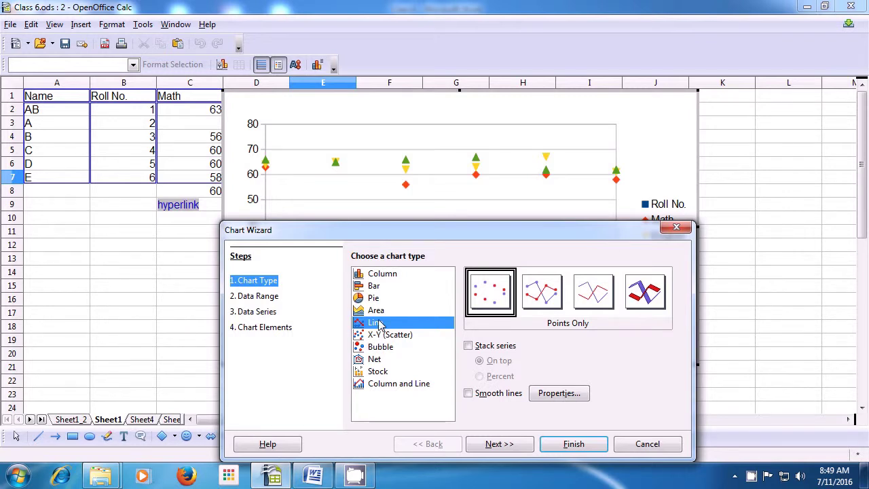
pyautogui.click(380, 386)
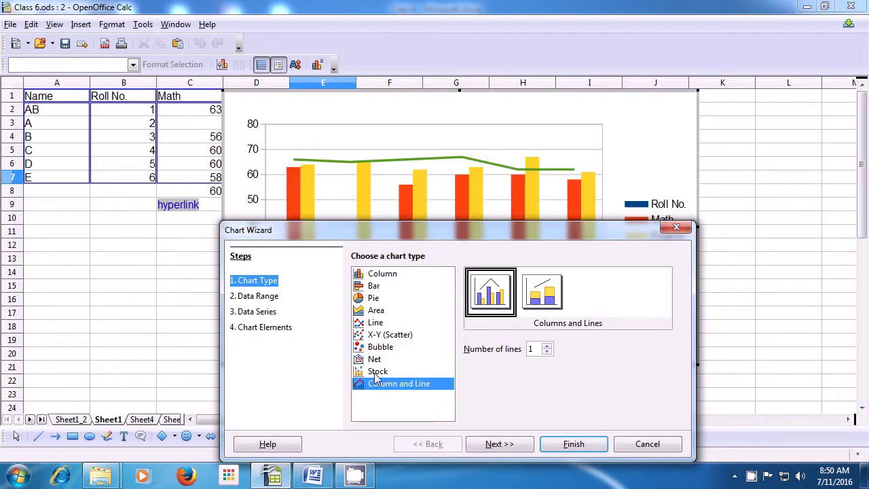
# Create a normal pie chart, keeping the default data range, data series and chart element settings.
pyautogui.click(364, 301)
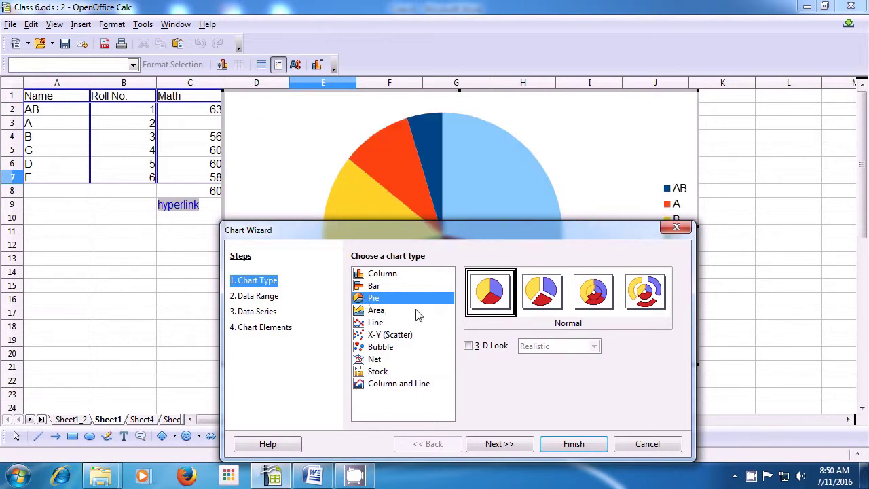
pyautogui.click(499, 444)
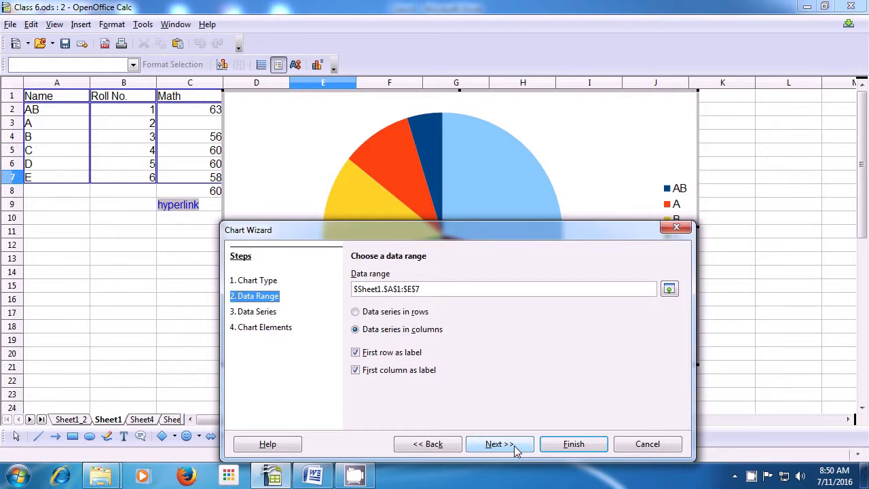
pyautogui.click(515, 451)
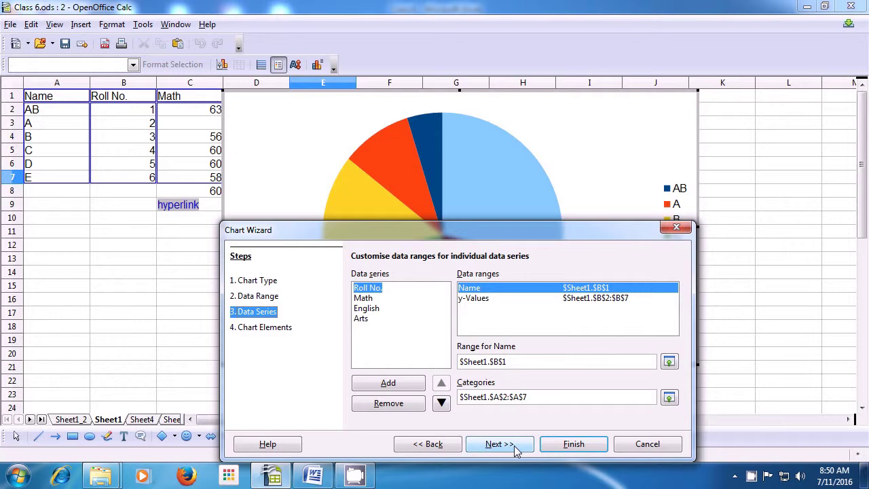
pyautogui.click(516, 450)
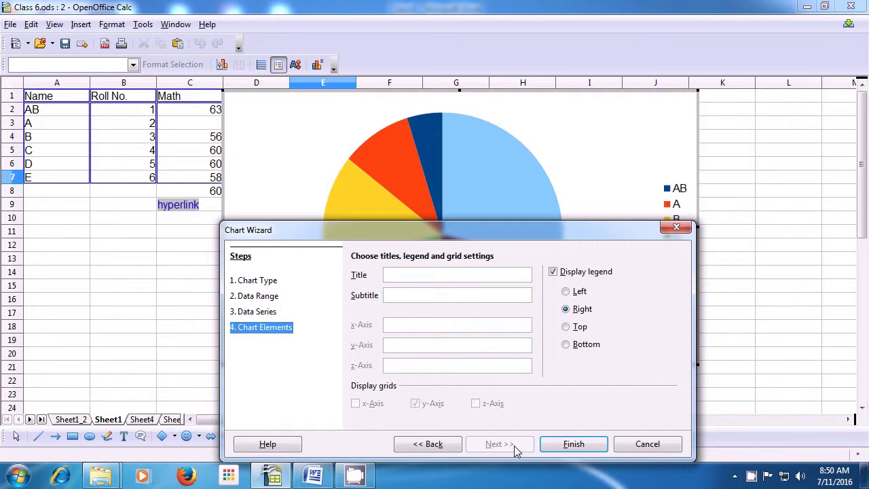
pyautogui.click(552, 445)
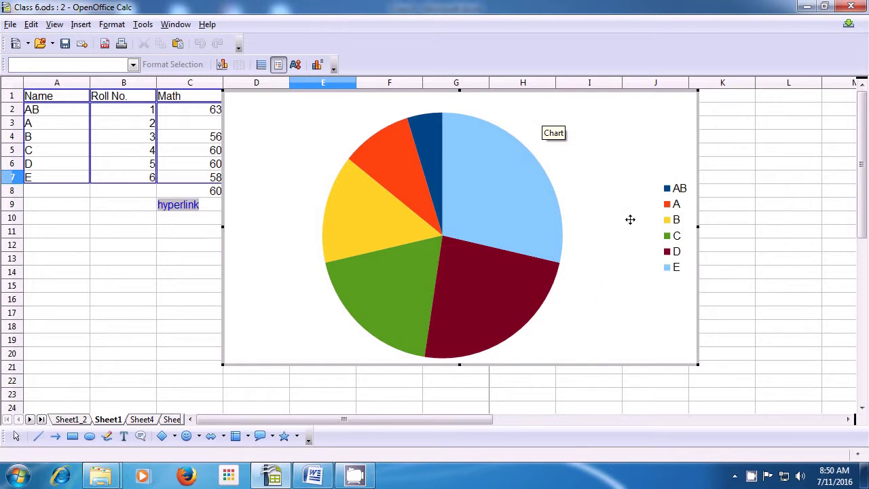
# Select the AB legend key and the whole legend to examine how they relate to the names table.
pyautogui.click(669, 190)
pyautogui.click(668, 189)
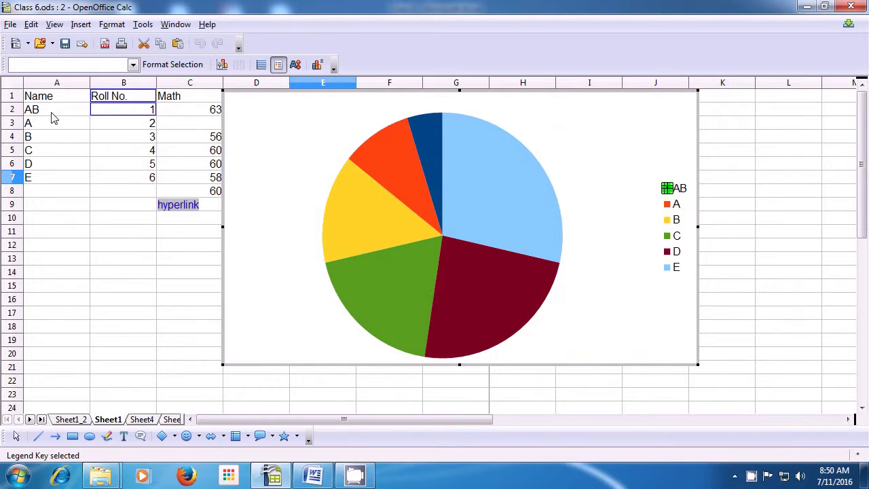
pyautogui.click(676, 205)
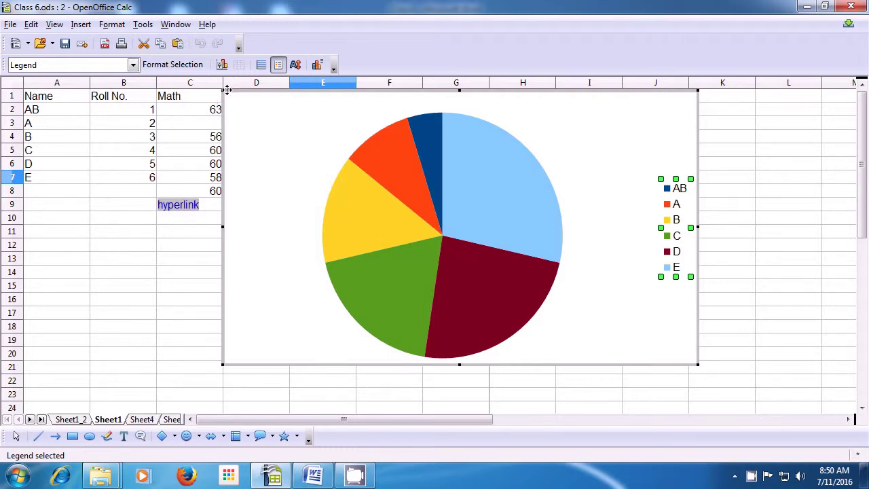
# Shrink the chart so it starts at about cell E6, shift the pie slightly within it, and leave chart editing.
pyautogui.moveTo(227, 89); pyautogui.dragTo(291, 159)
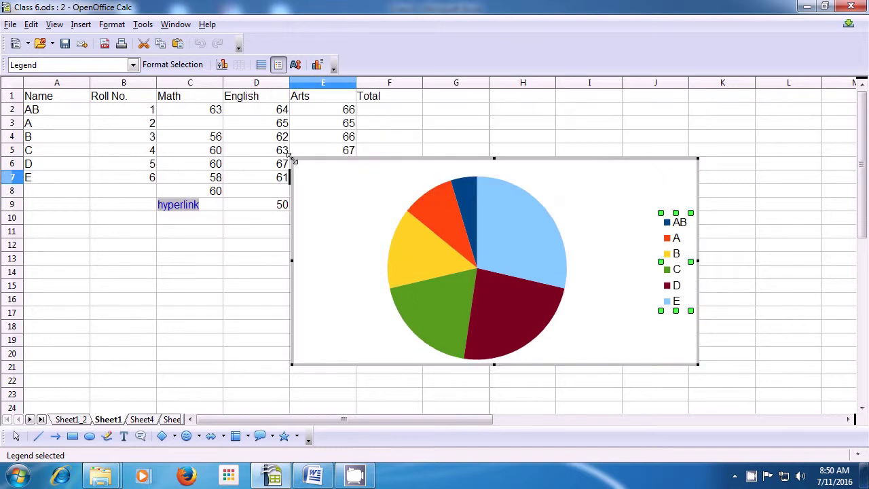
pyautogui.click(385, 218)
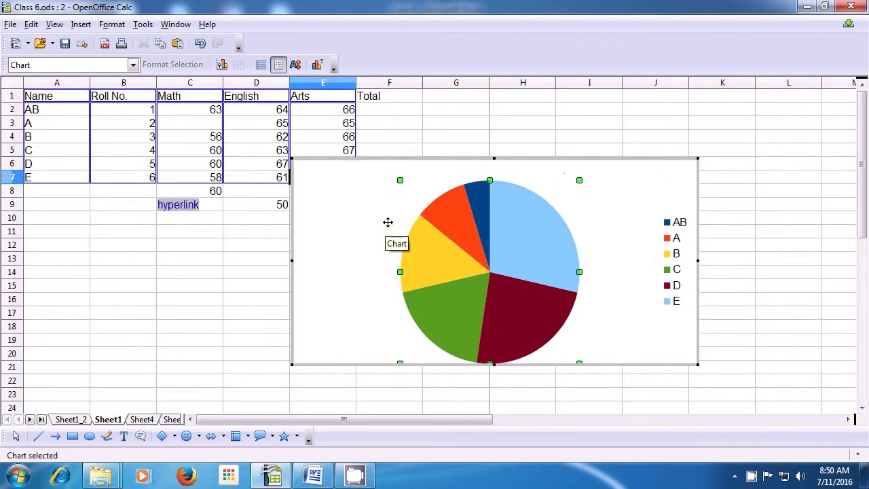
pyautogui.click(343, 233)
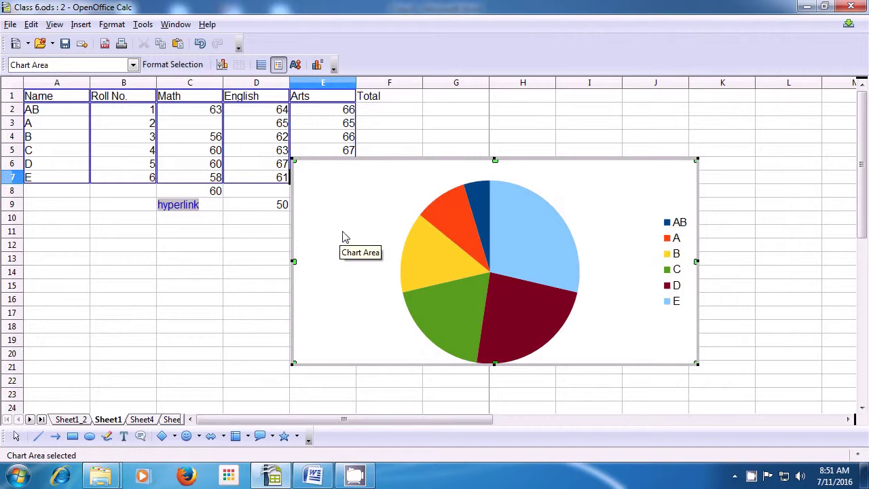
pyautogui.click(430, 234)
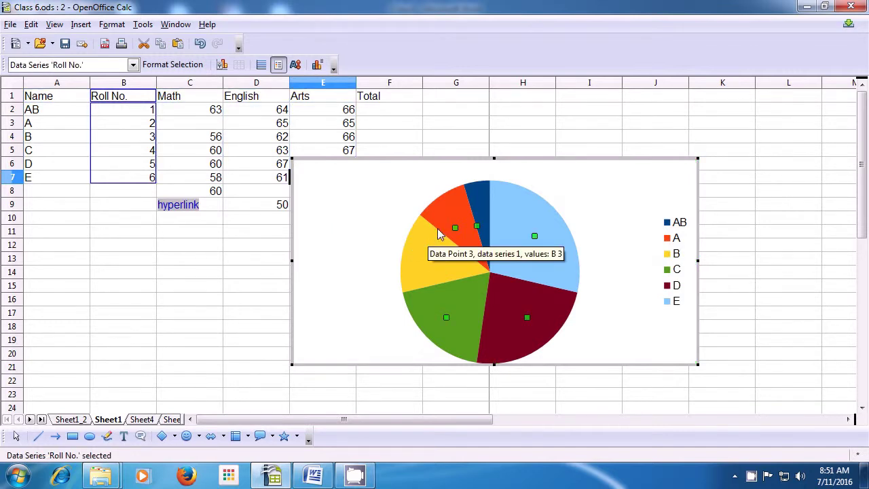
pyautogui.click(533, 132)
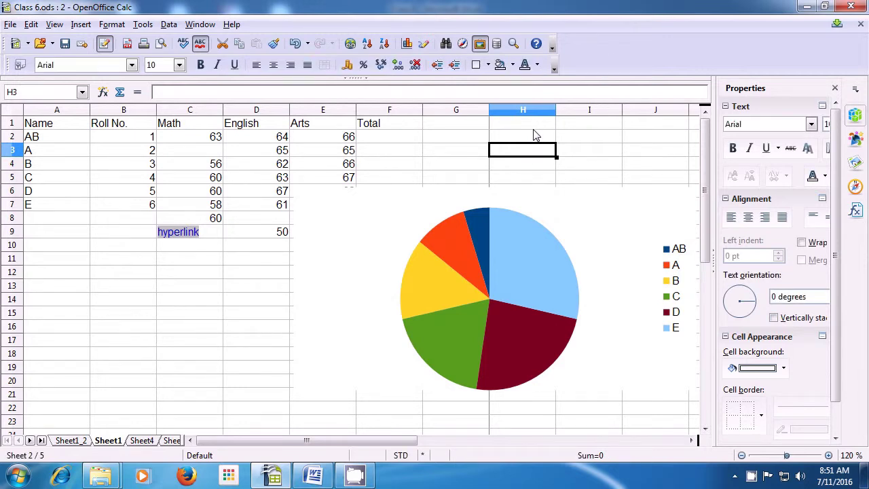
# Move the pie chart below the marks table so its upper-left corner lies at about cell C13.
pyautogui.click(457, 197)
pyautogui.moveTo(457, 197); pyautogui.dragTo(372, 231)
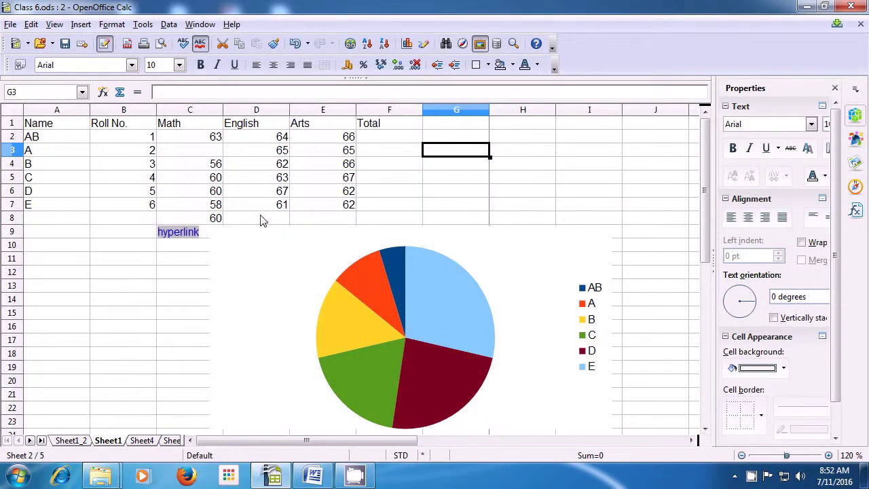
pyautogui.click(293, 251)
pyautogui.moveTo(292, 256); pyautogui.dragTo(254, 312)
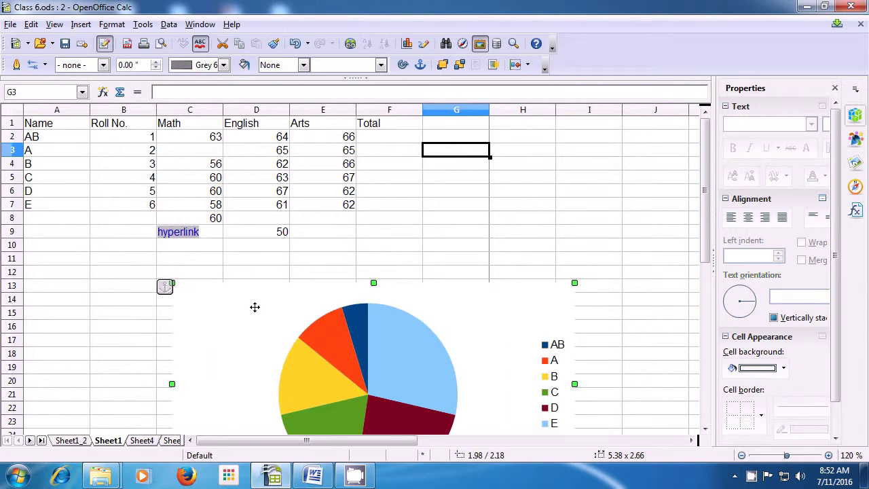
# Total the marks in cell F2 with =SUM(C2:E2) and fill the formula down to F7.
pyautogui.click(383, 138)
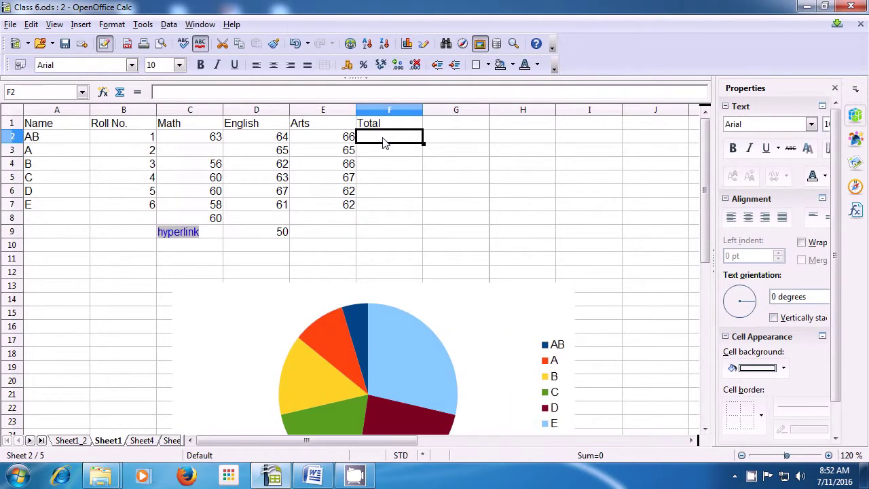
pyautogui.write('=')
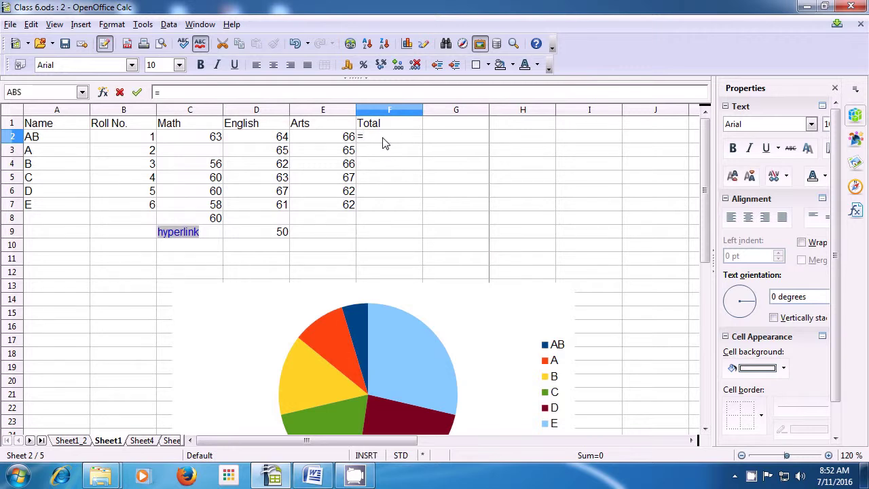
pyautogui.write('sum')
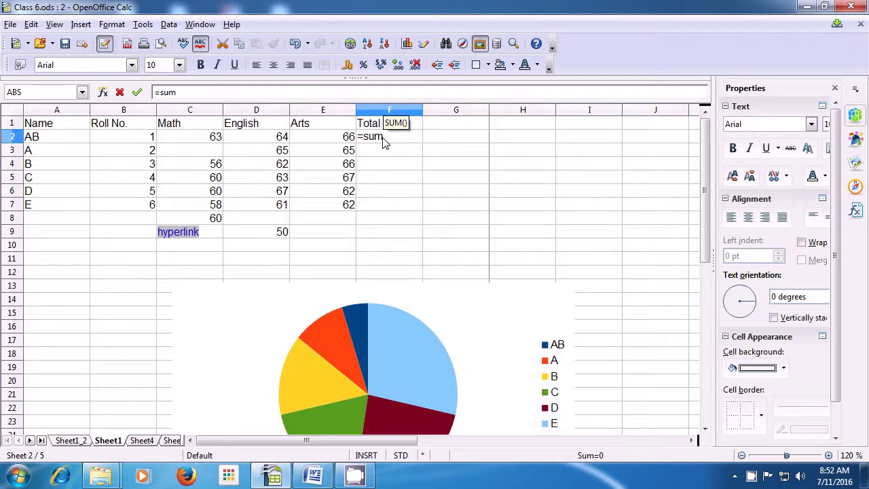
pyautogui.write('(')
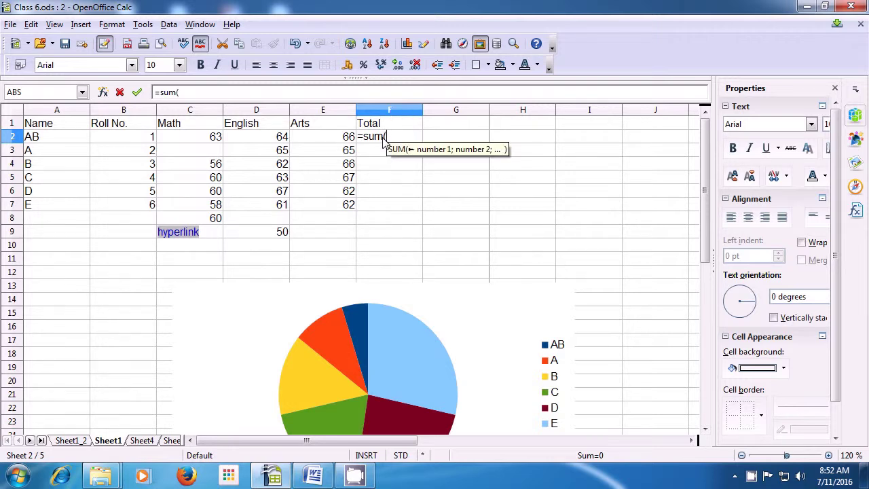
pyautogui.click(204, 137)
pyautogui.moveTo(203, 137); pyautogui.dragTo(306, 142)
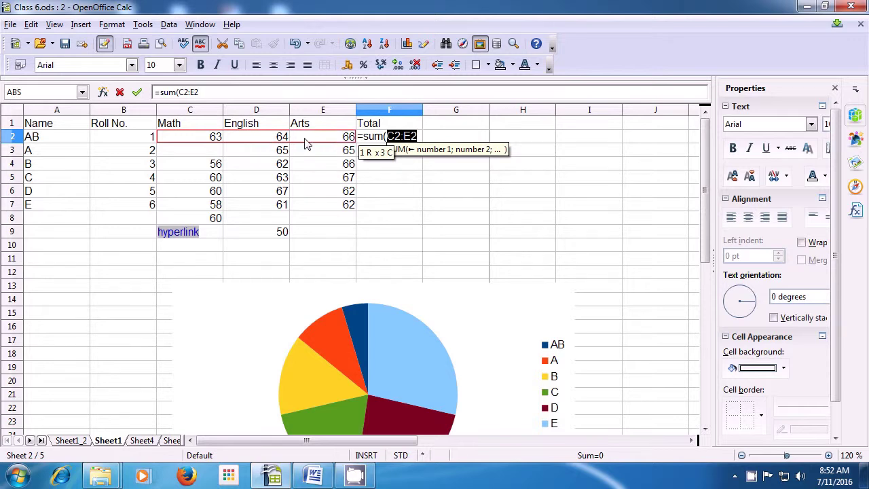
pyautogui.write(')')
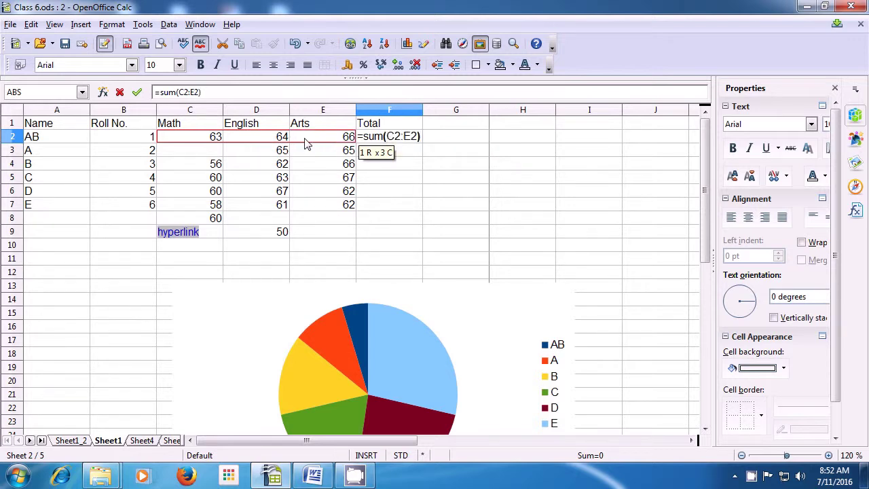
pyautogui.press('Return')
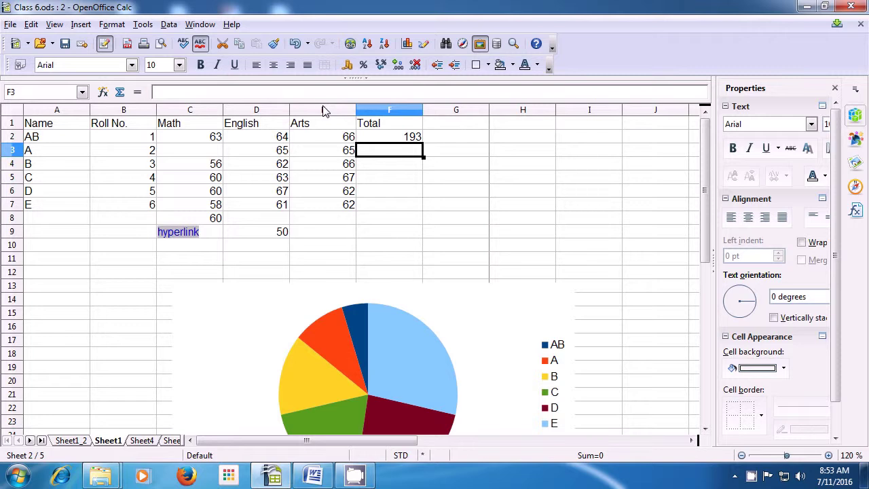
pyautogui.click(385, 139)
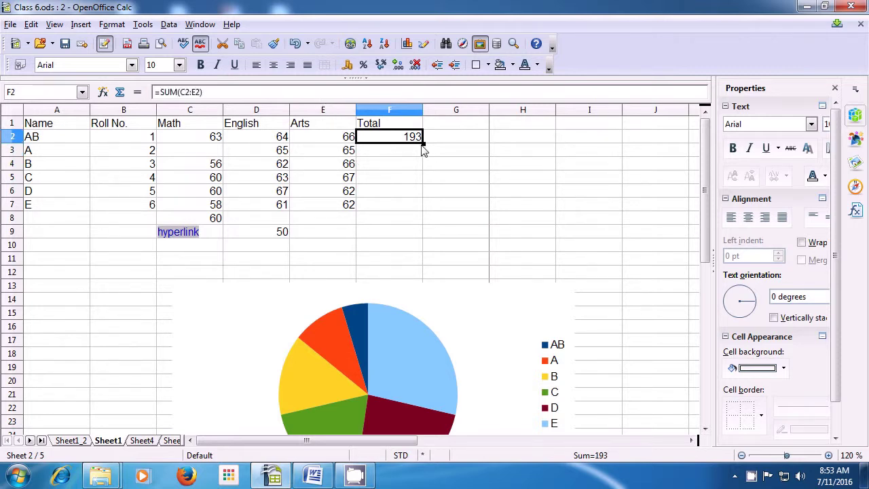
pyautogui.moveTo(422, 143); pyautogui.dragTo(422, 207)
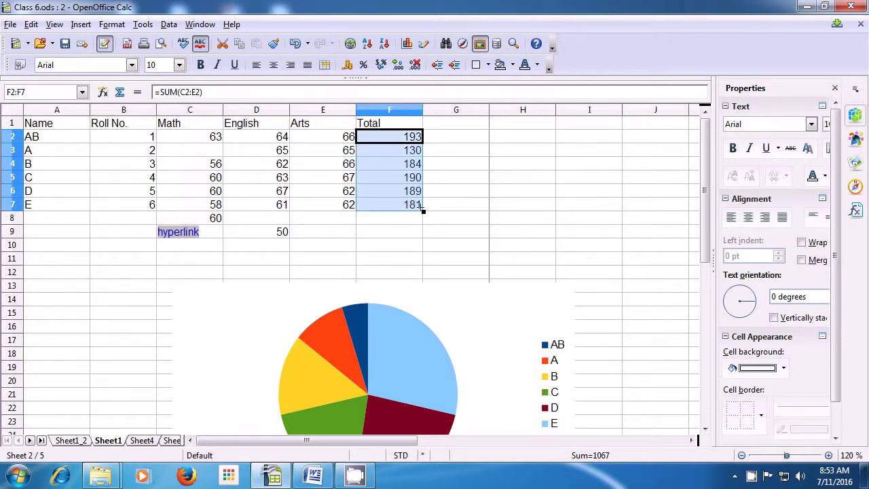
# Enter the heading IF in cell G1, beside the Total heading.
pyautogui.click(452, 127)
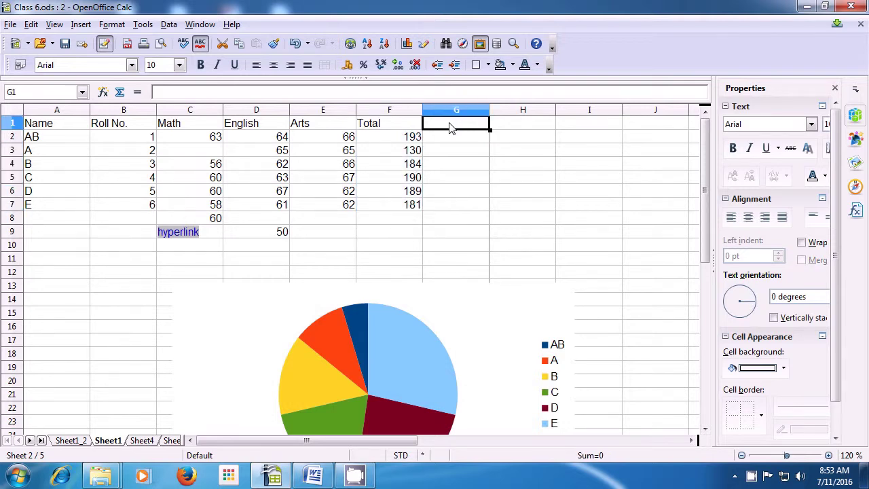
pyautogui.write('IF')
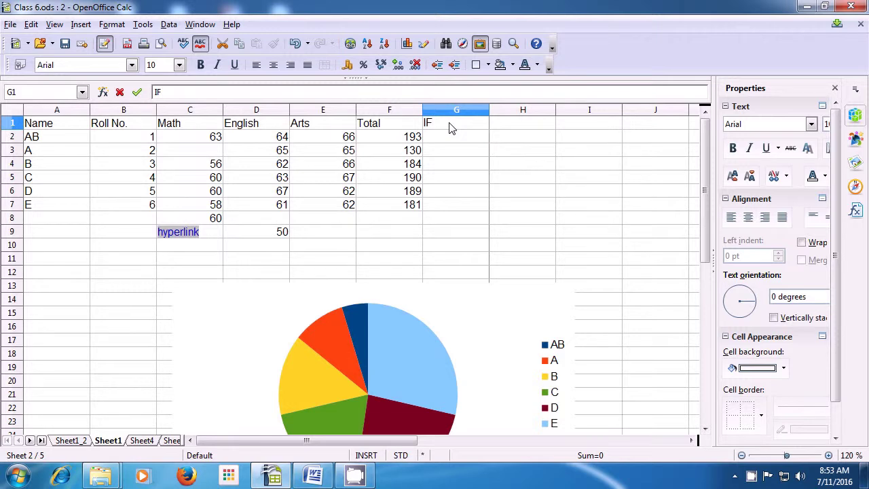
pyautogui.press('Return')
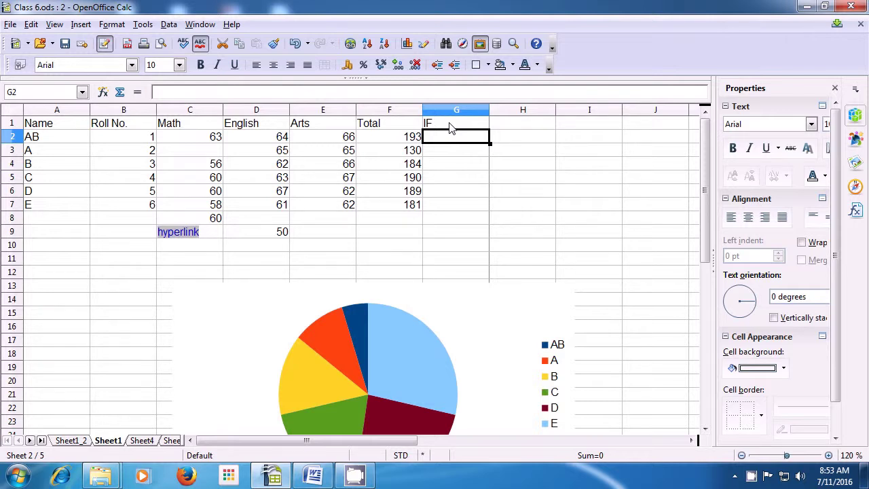
# Enter =IF(F2>185;"pass";"fail") in cell G2 to grade the first student's total.
pyautogui.write('=')
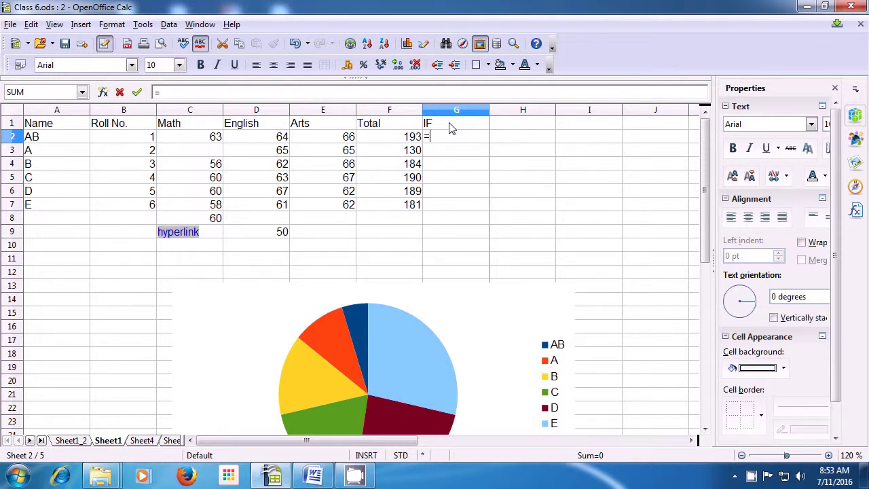
pyautogui.write('if(')
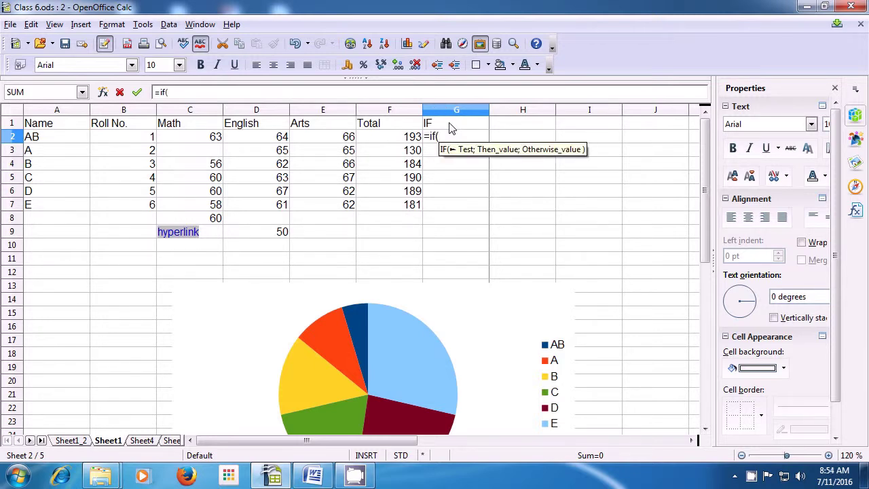
pyautogui.press('Left')
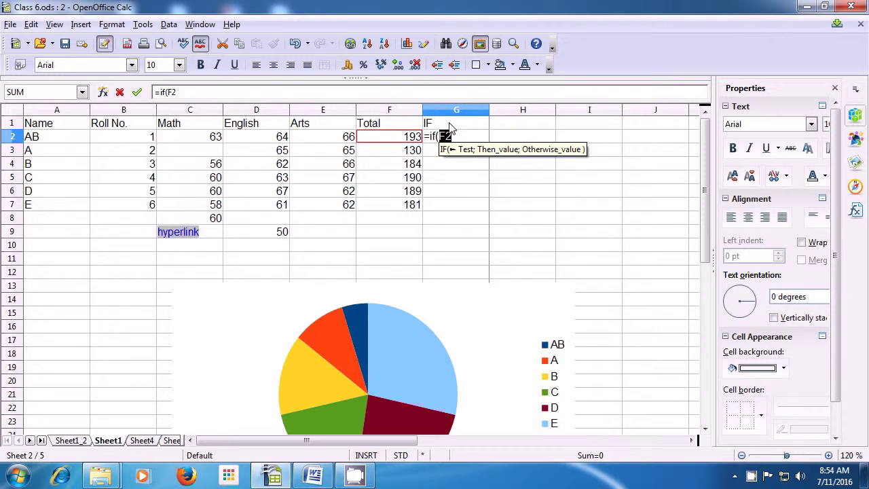
pyautogui.write('>')
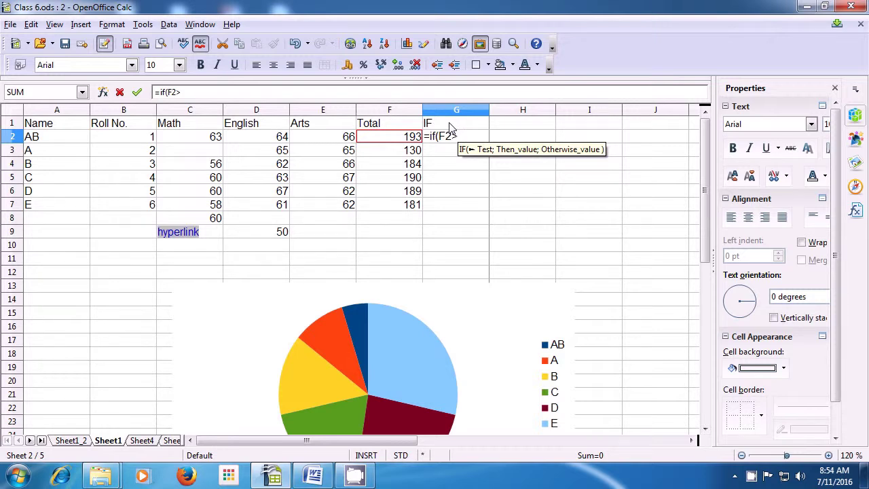
pyautogui.write('1')
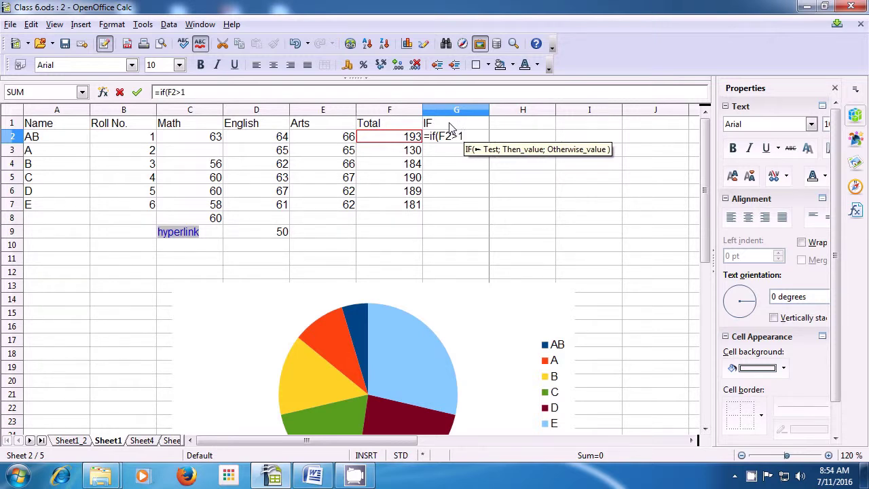
pyautogui.write('85')
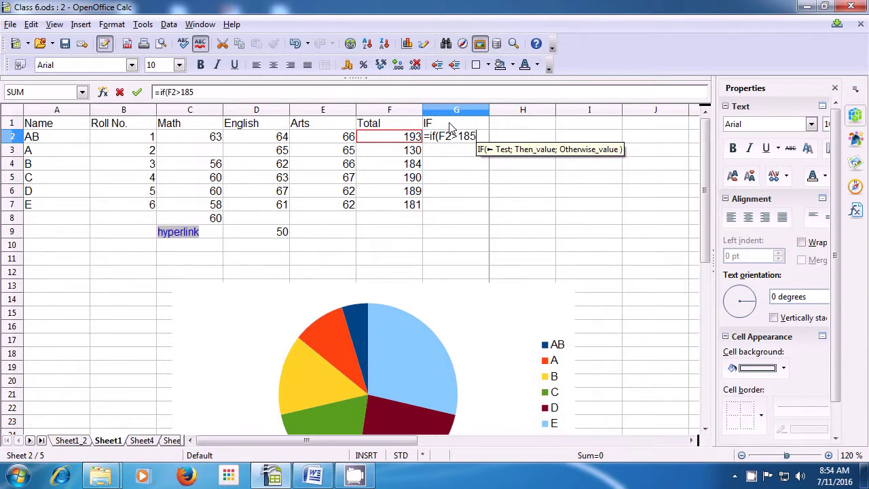
pyautogui.write(';')
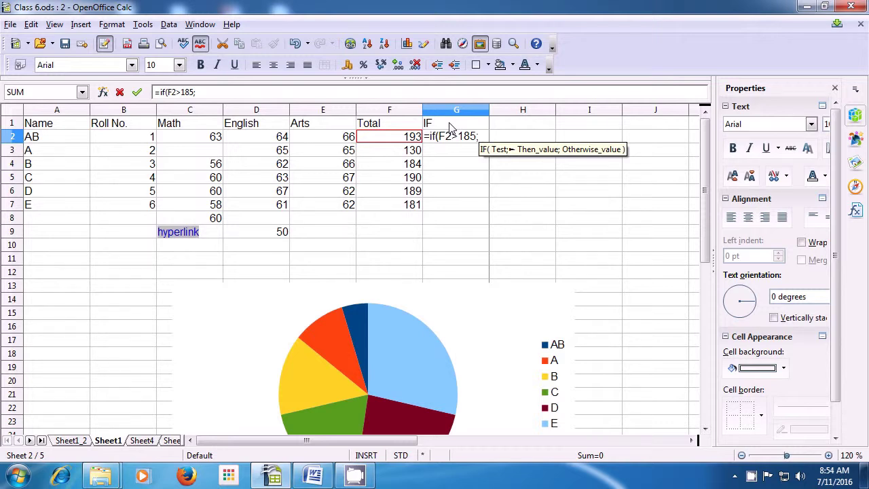
pyautogui.write('"')
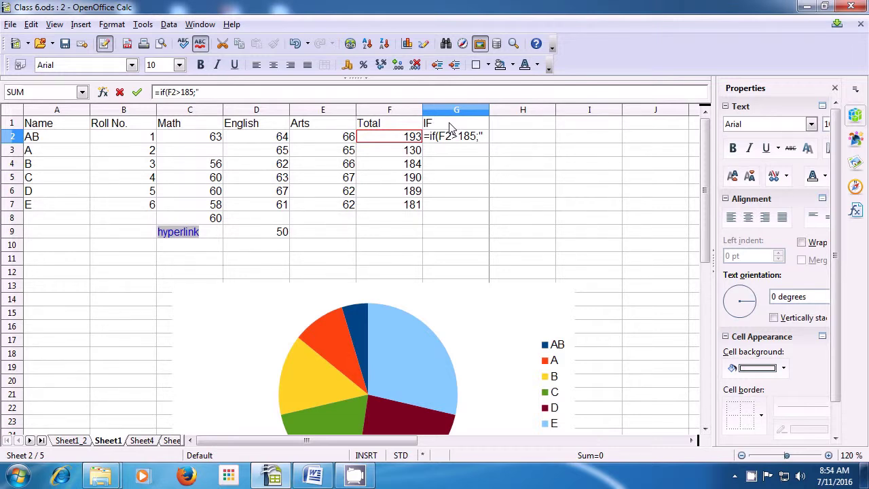
pyautogui.write('p')
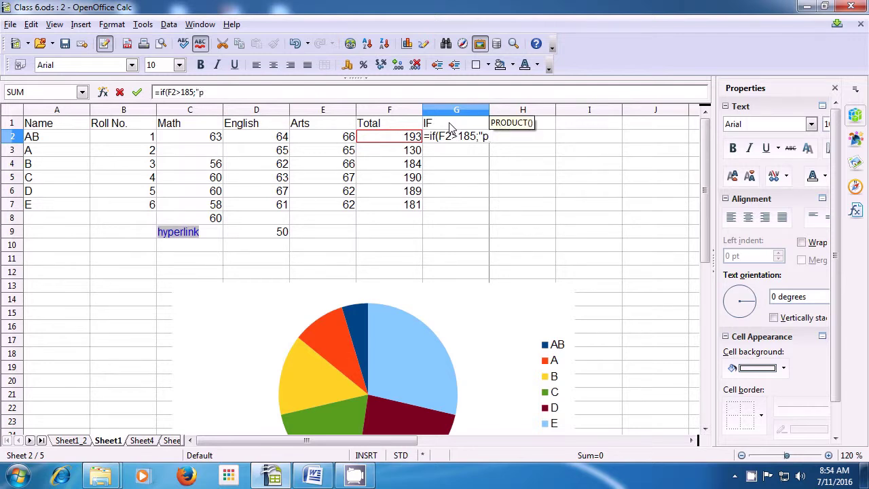
pyautogui.write('a')
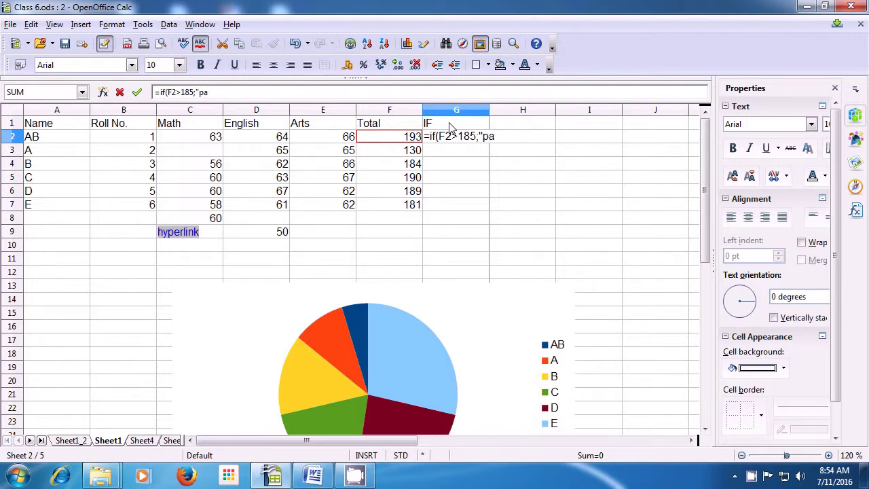
pyautogui.write('ss')
pyautogui.write('"')
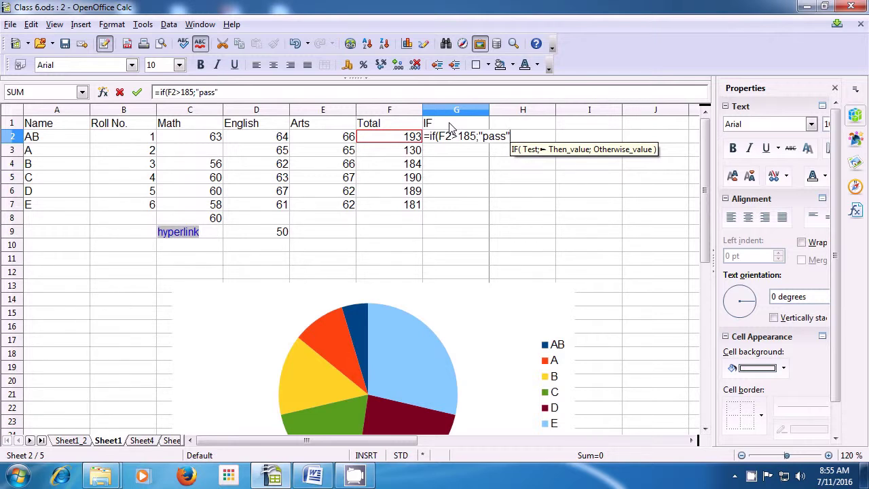
pyautogui.write(';')
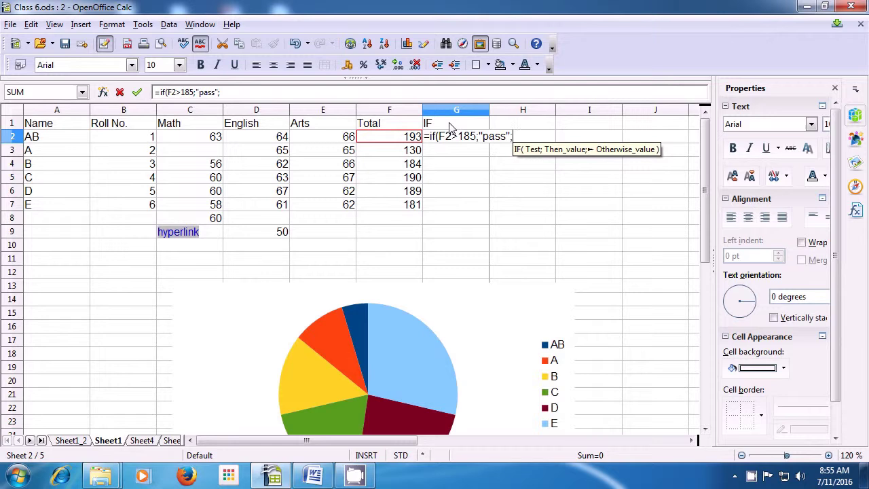
pyautogui.write('"')
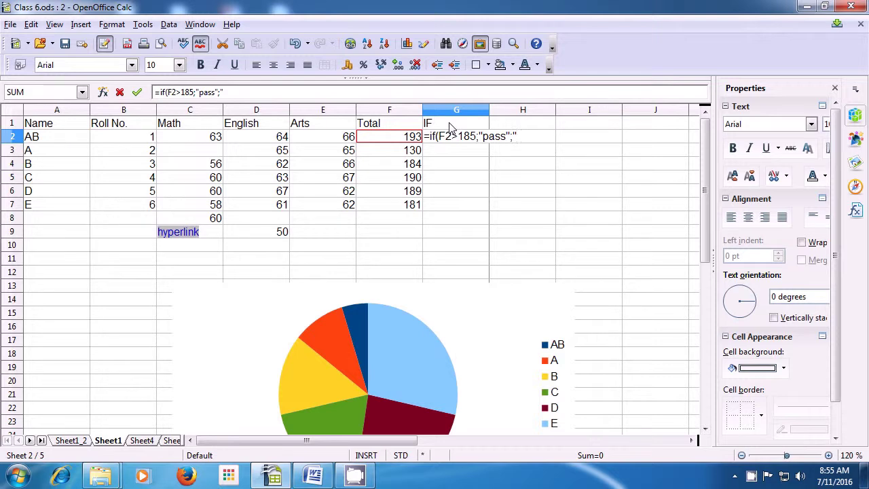
pyautogui.write('fail"')
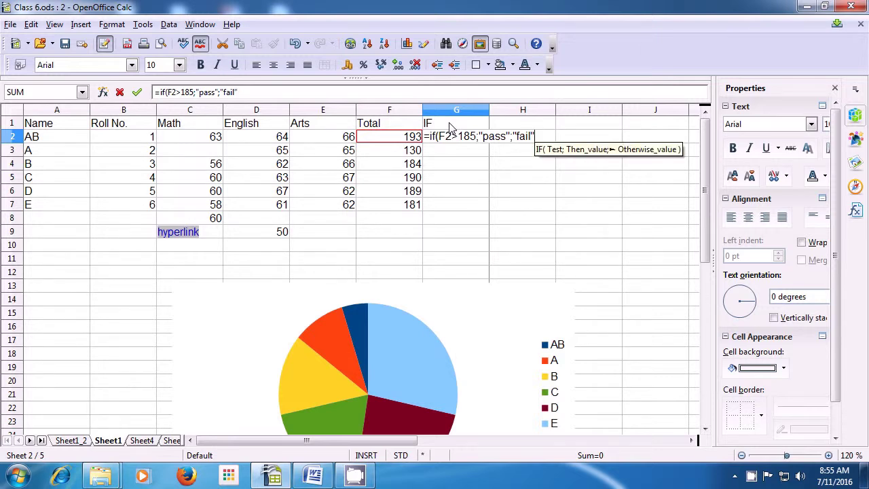
pyautogui.write(')')
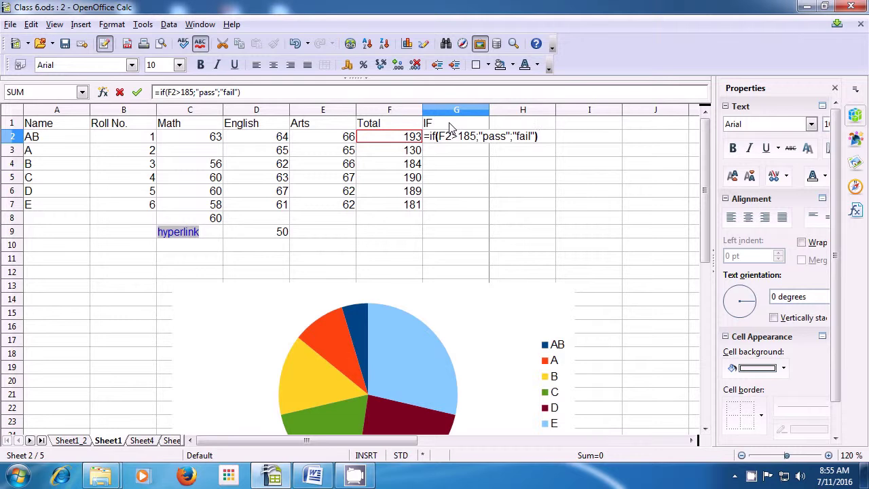
pyautogui.press('Return')
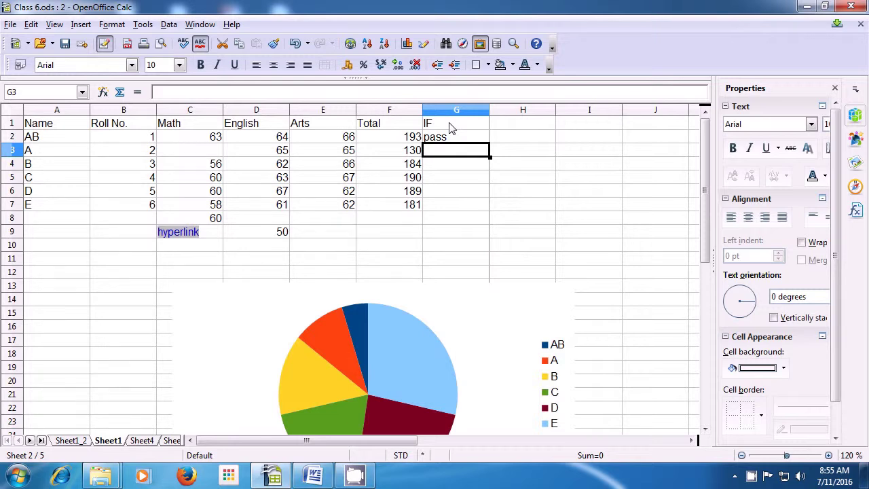
# Fill the IF formula from G2 down to G7 and deselect the filled range.
pyautogui.click(450, 139)
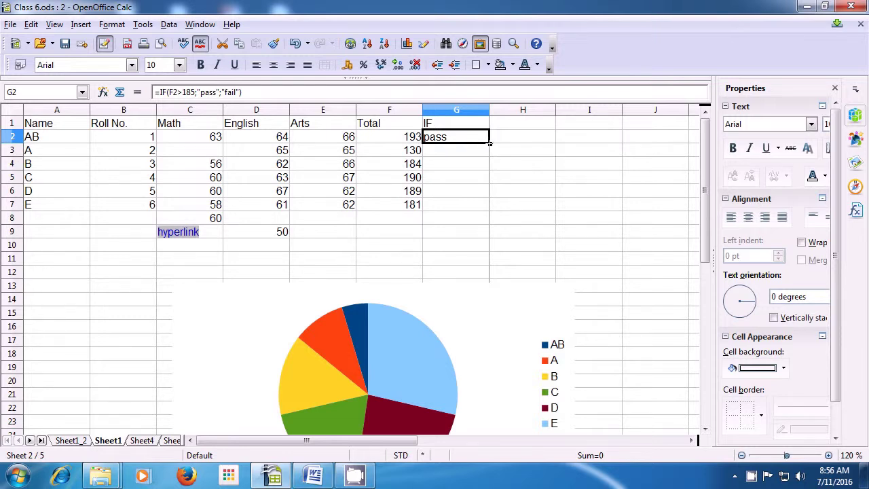
pyautogui.moveTo(490, 143); pyautogui.dragTo(486, 210)
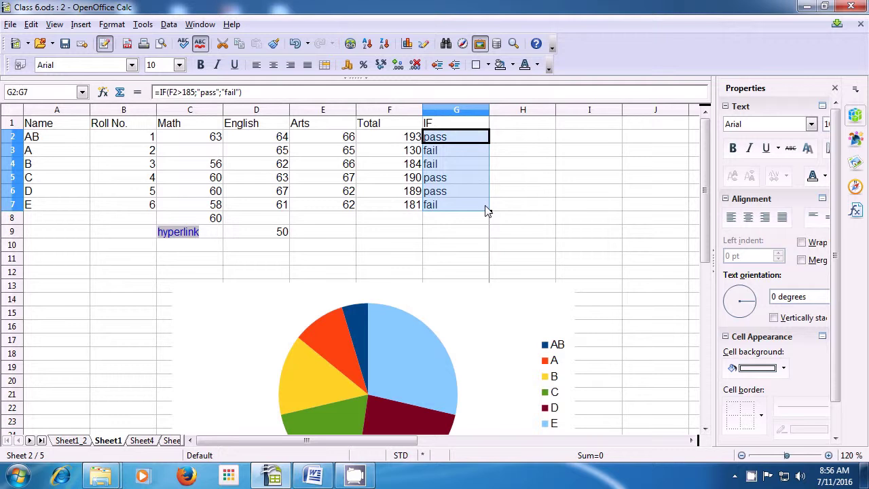
pyautogui.click(445, 222)
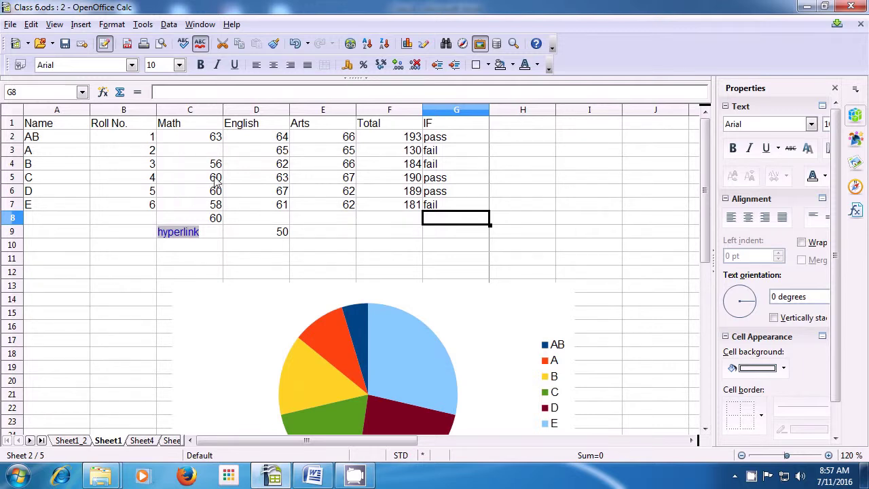
# Enter the heading AND in cell H1, beside the IF heading.
pyautogui.click(520, 129)
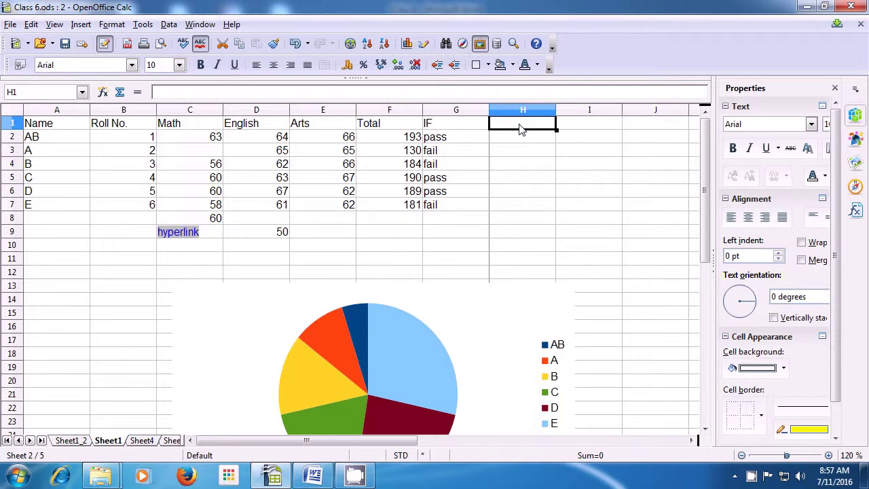
pyautogui.write('AND')
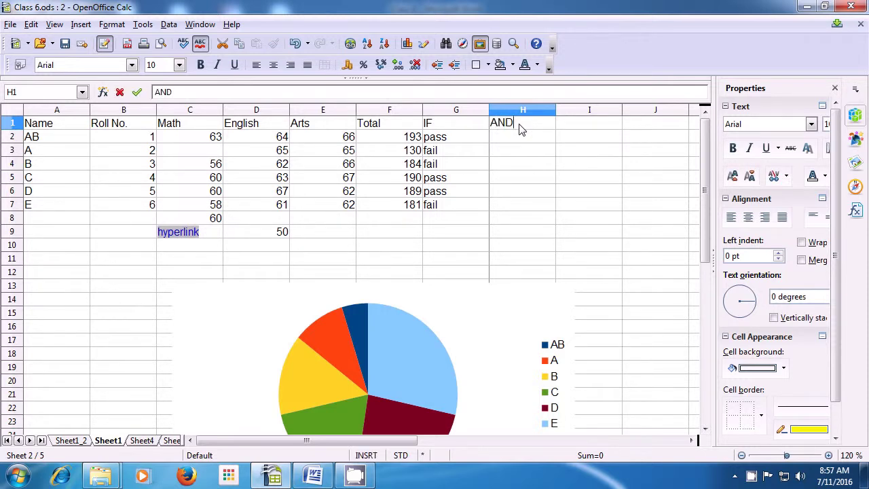
pyautogui.press('Return')
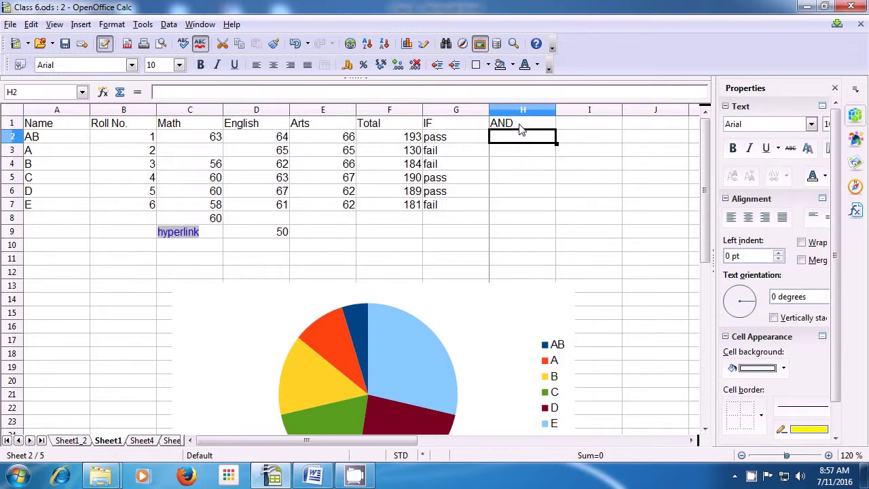
# Enter =AND(E2>D2;F2<E2) in cell H2 to test the first student's marks, and reselect that cell.
pyautogui.write('=')
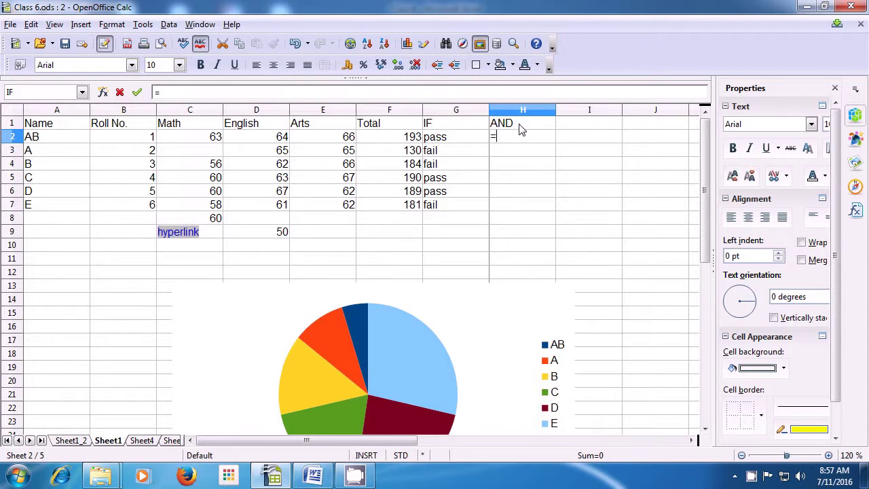
pyautogui.write('an')
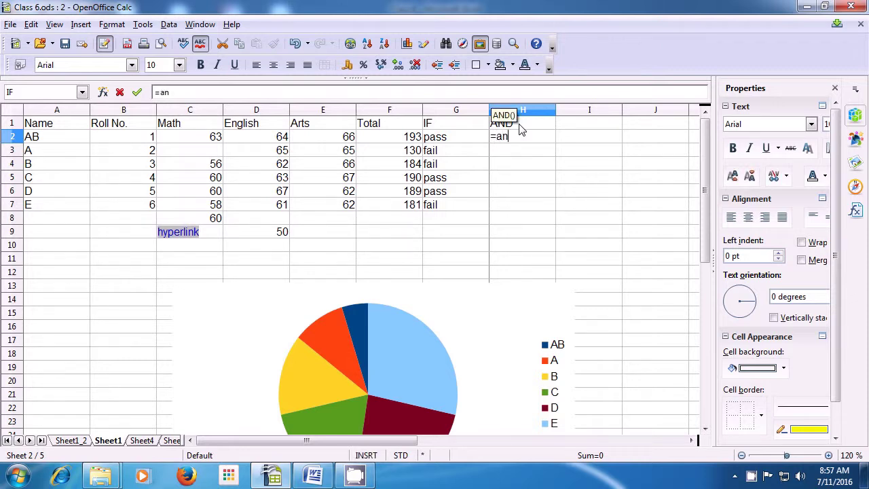
pyautogui.write('d(')
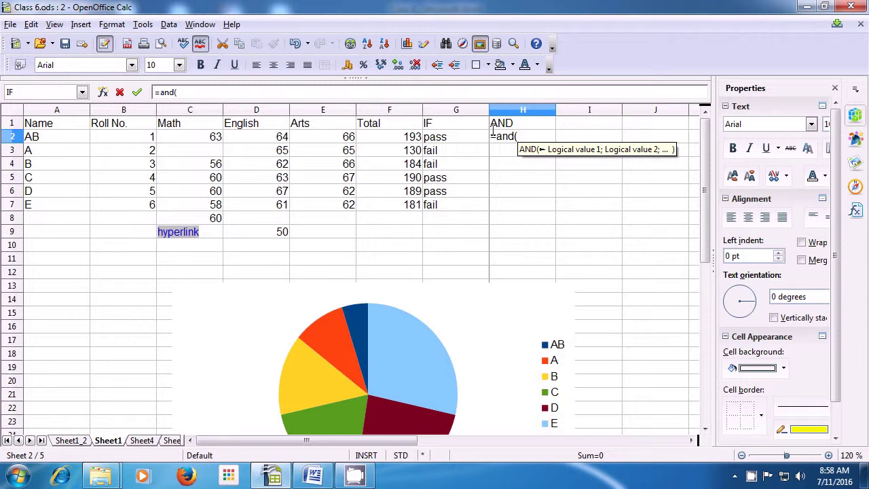
pyautogui.click(332, 141)
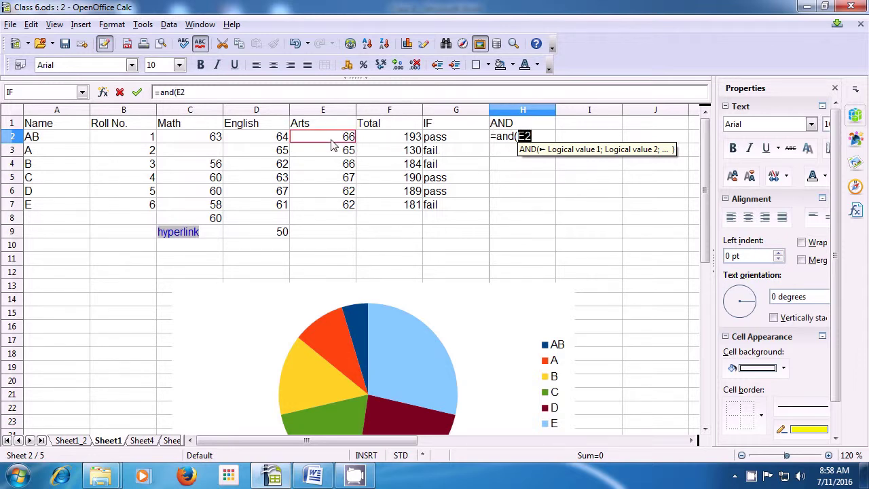
pyautogui.write('>')
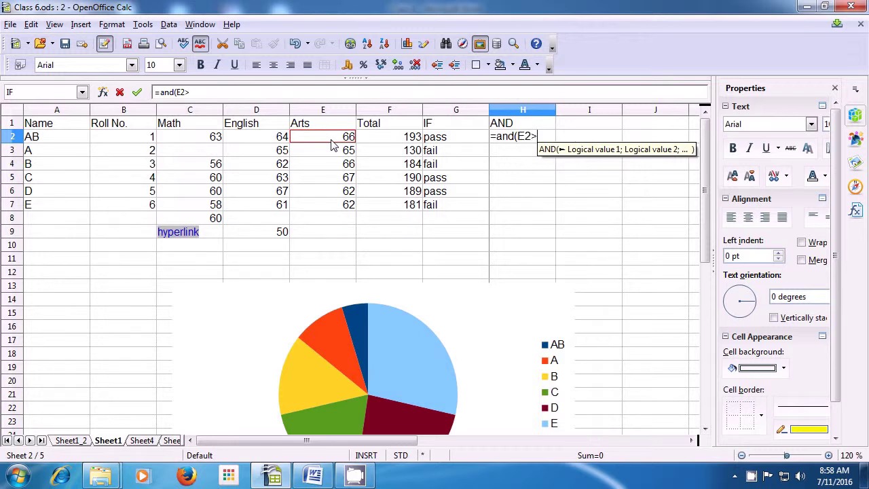
pyautogui.click(264, 141)
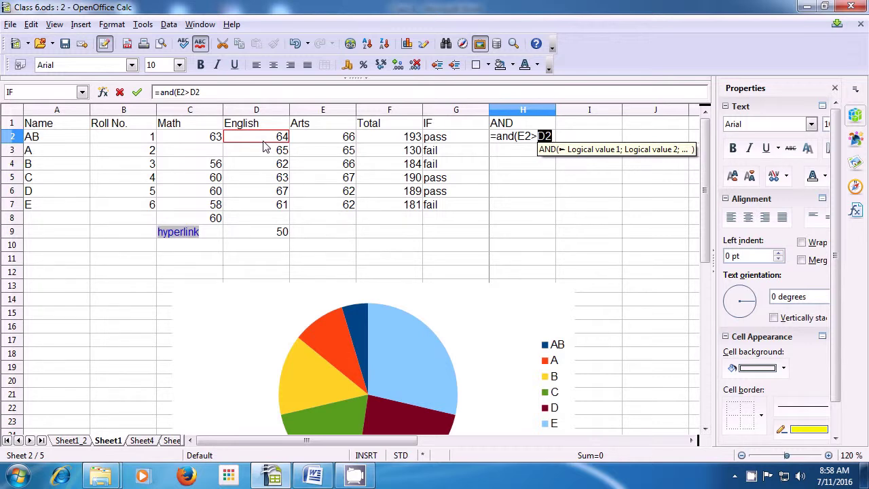
pyautogui.write(';')
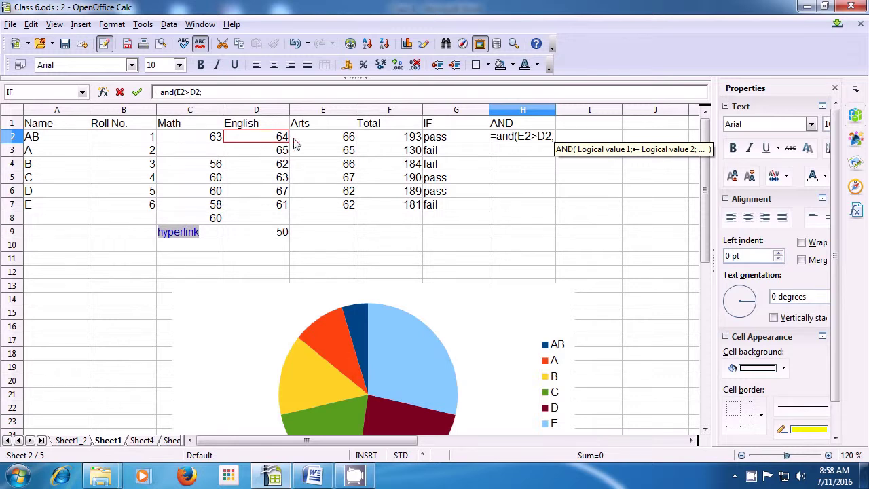
pyautogui.click(387, 139)
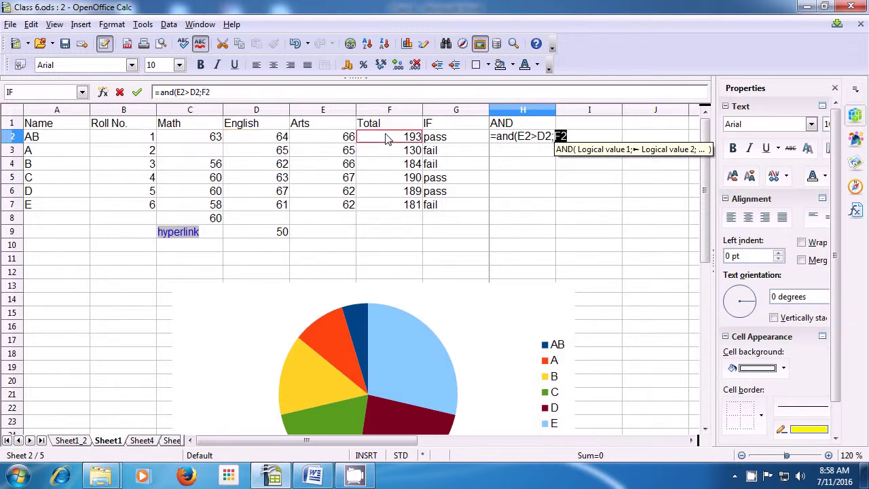
pyautogui.write('<')
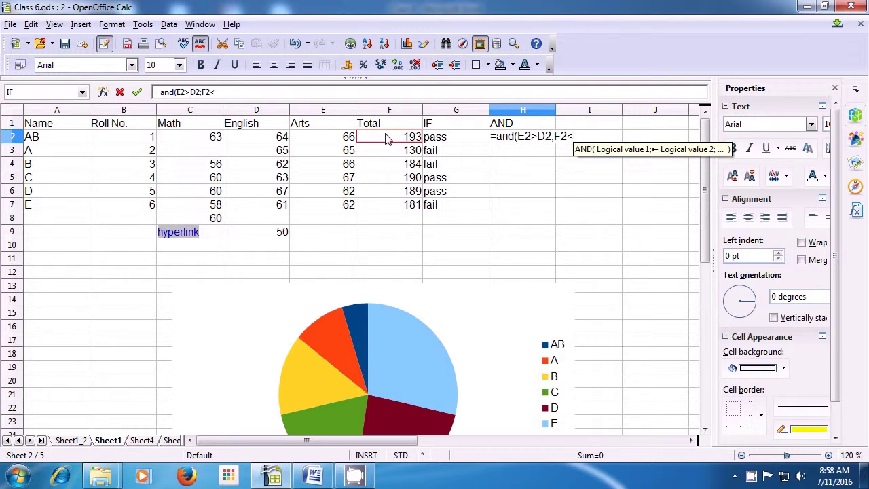
pyautogui.click(344, 137)
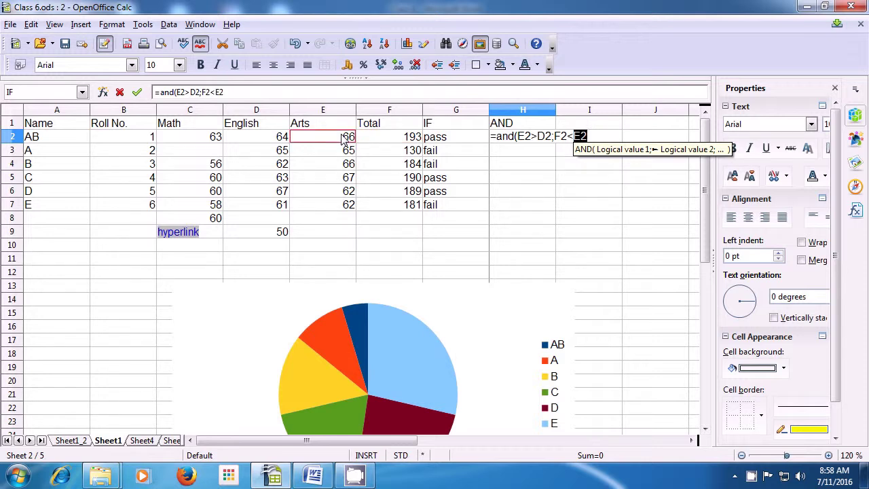
pyautogui.write(')')
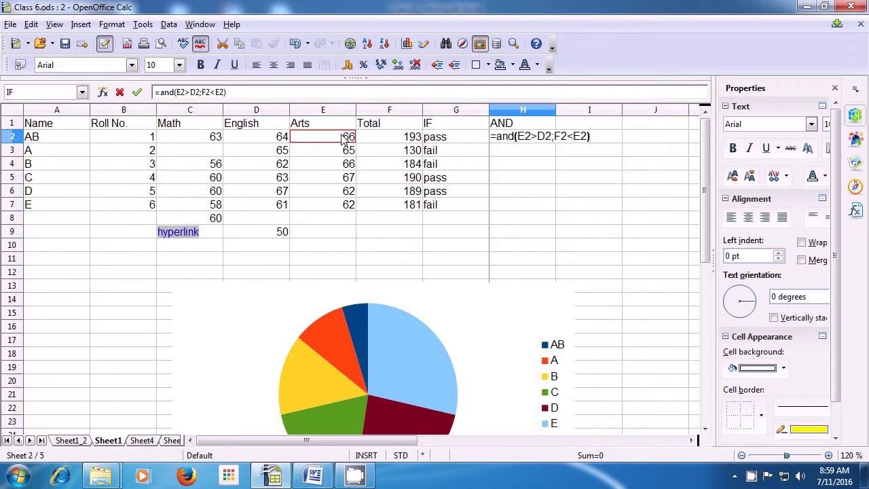
pyautogui.press('Return')
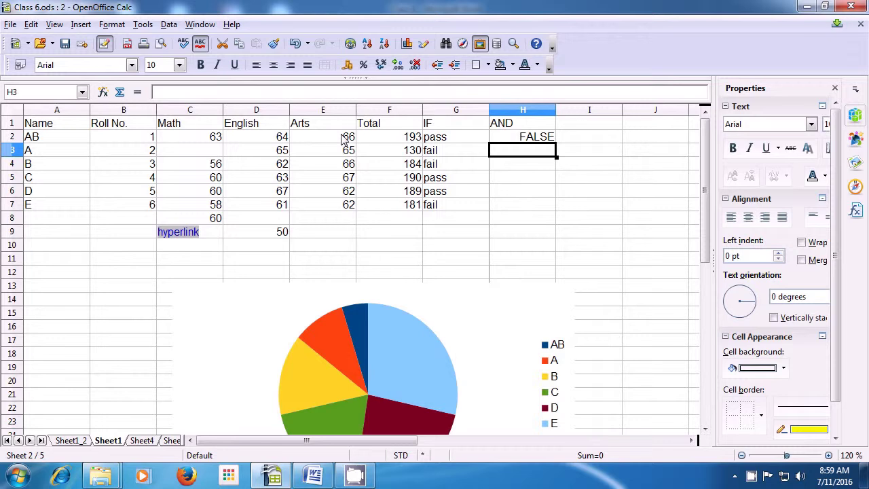
pyautogui.click(514, 141)
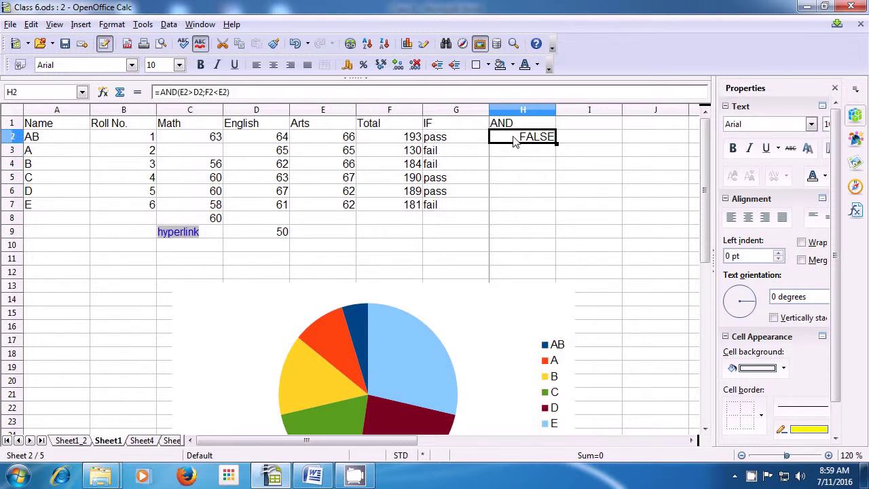
# Review the AND formula in cell H2, and enter =AND(E3>D4;F3<E3) in cell H3 for the second student.
pyautogui.doubleClick(514, 140)
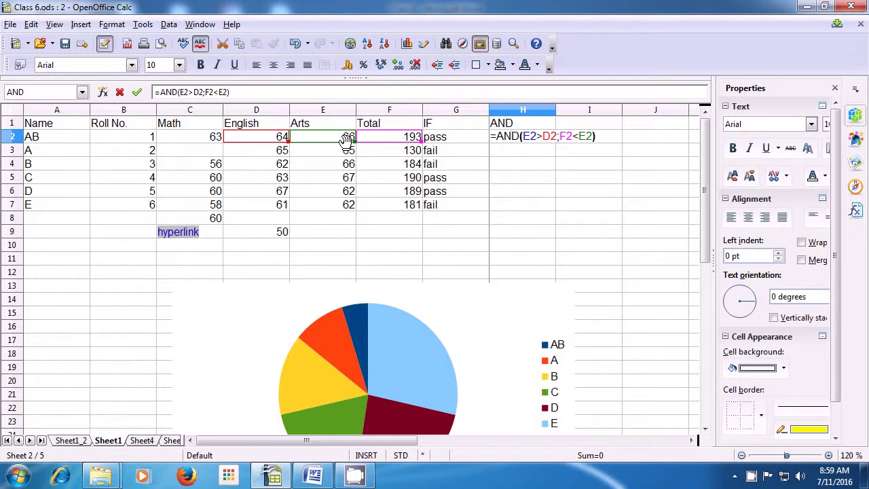
pyautogui.press('Return')
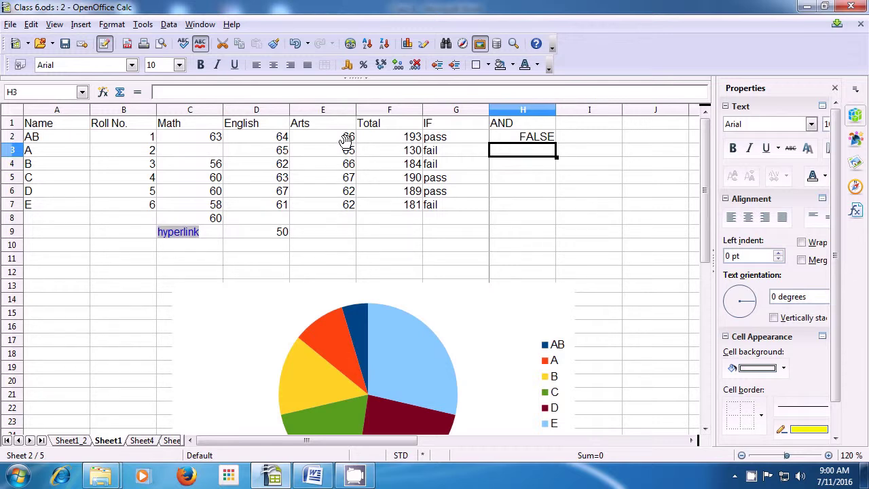
pyautogui.write('=and')
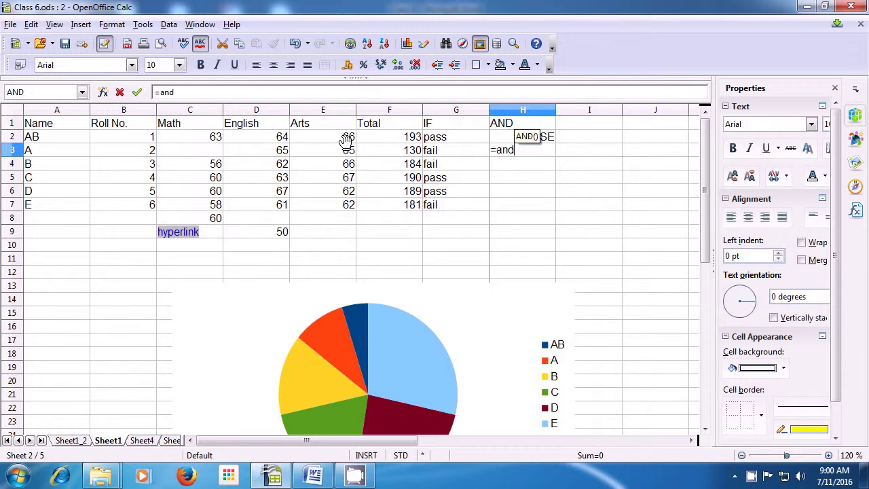
pyautogui.write('(')
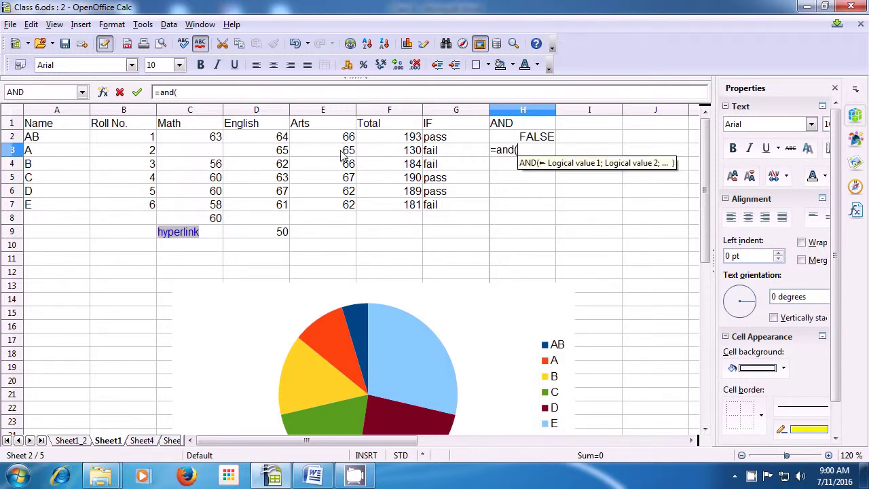
pyautogui.click(342, 152)
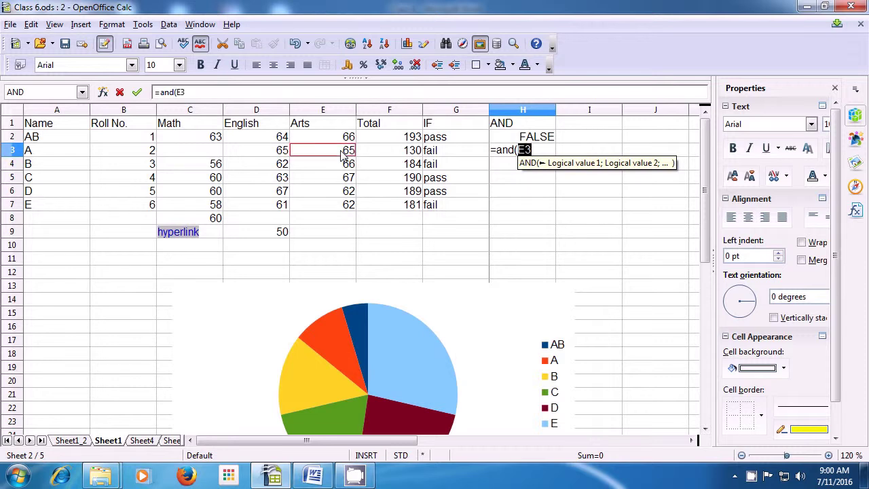
pyautogui.write('>')
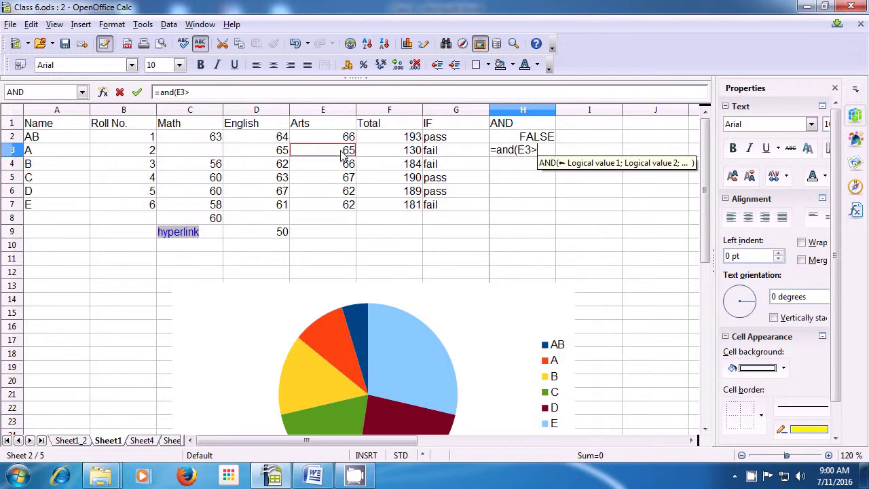
pyautogui.click(281, 167)
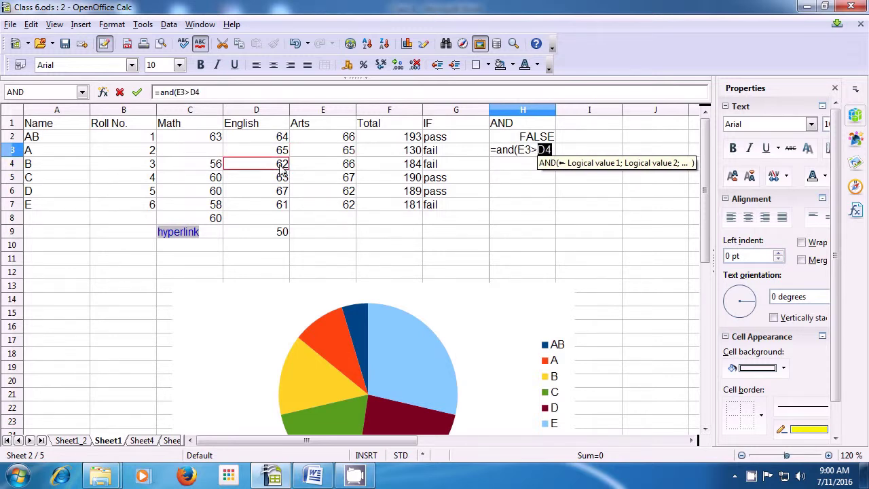
pyautogui.write(';')
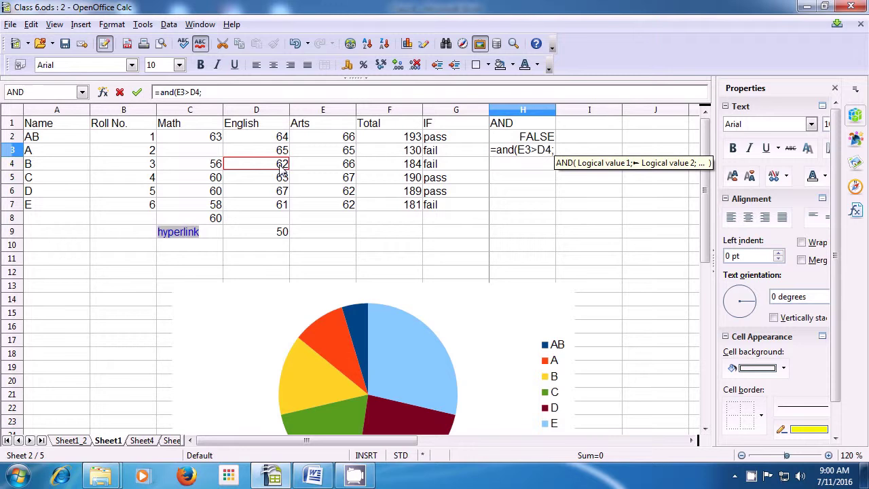
pyautogui.click(391, 154)
pyautogui.write('<')
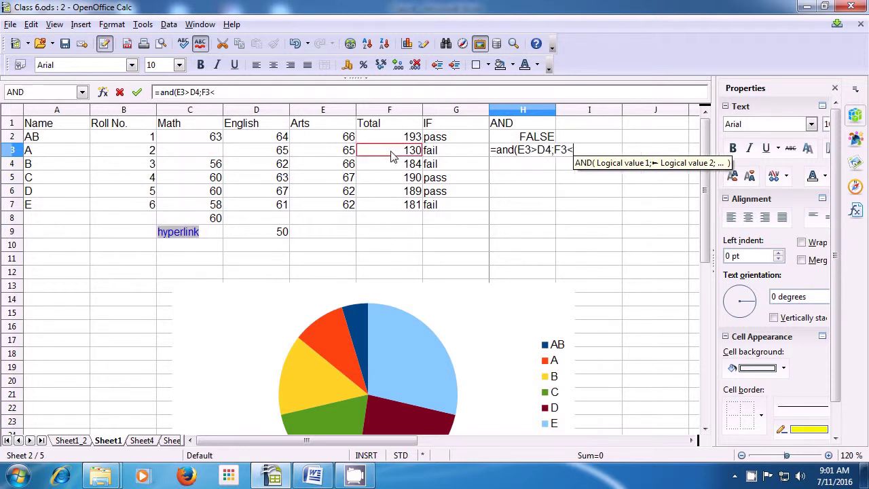
pyautogui.click(346, 153)
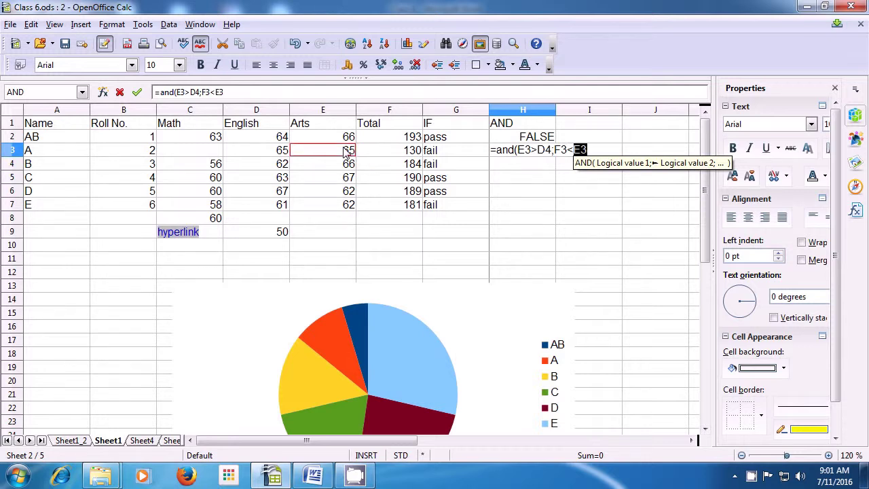
pyautogui.write(')')
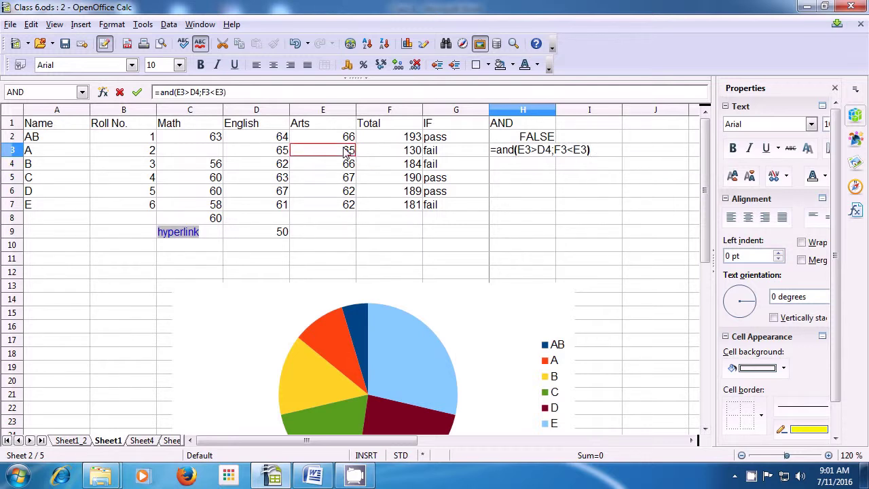
pyautogui.press('Return')
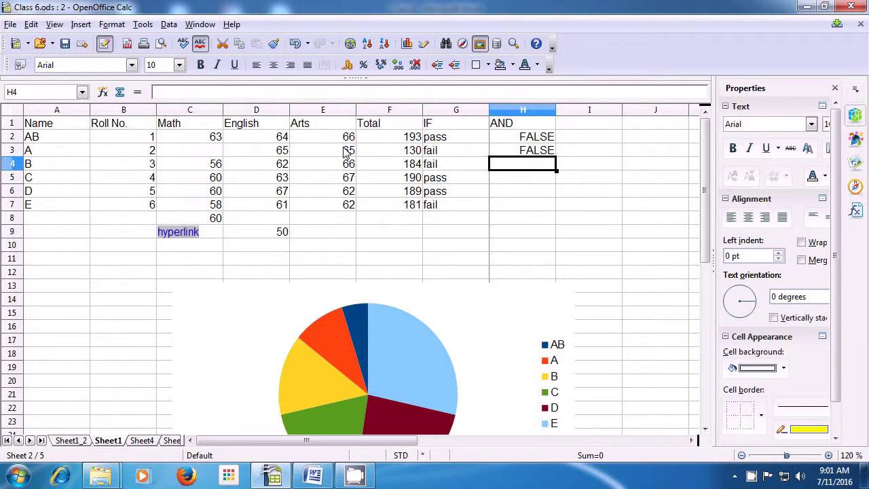
# Change the second condition of the AND formula in cell H3 to F3>E3.
pyautogui.press('Up')
pyautogui.doubleClick(520, 154)
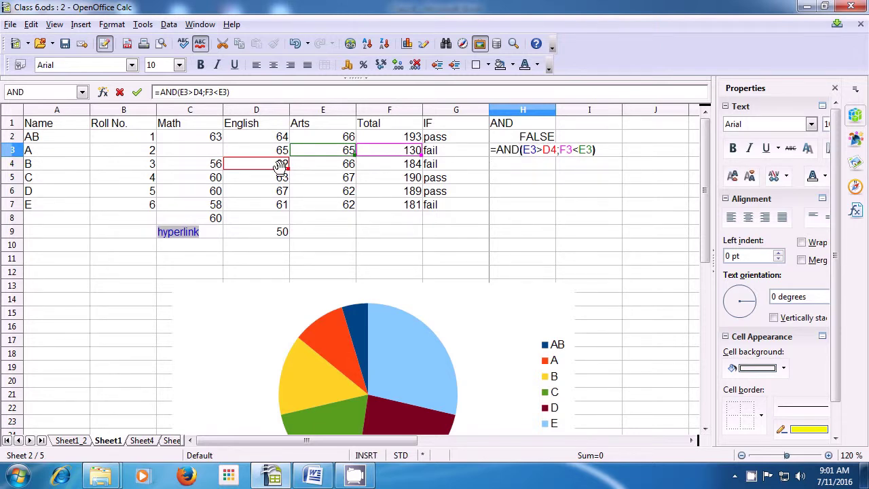
pyautogui.click(574, 149)
pyautogui.press('BackSpace')
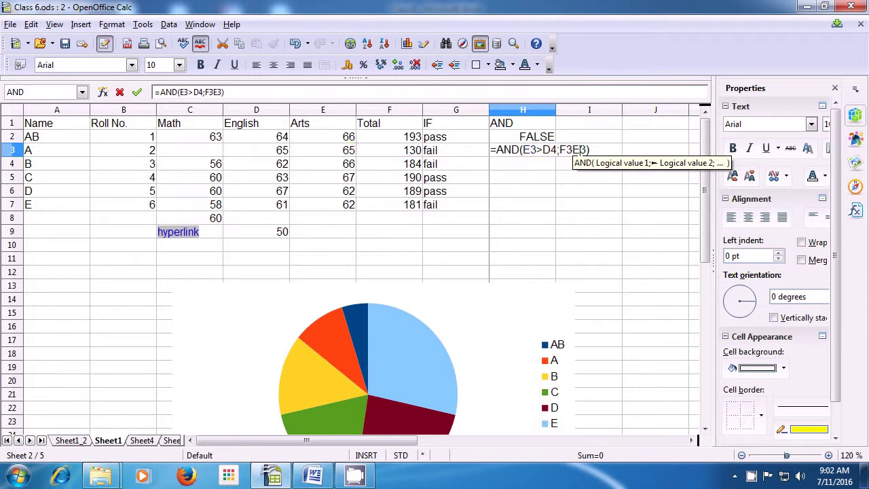
pyautogui.write('>')
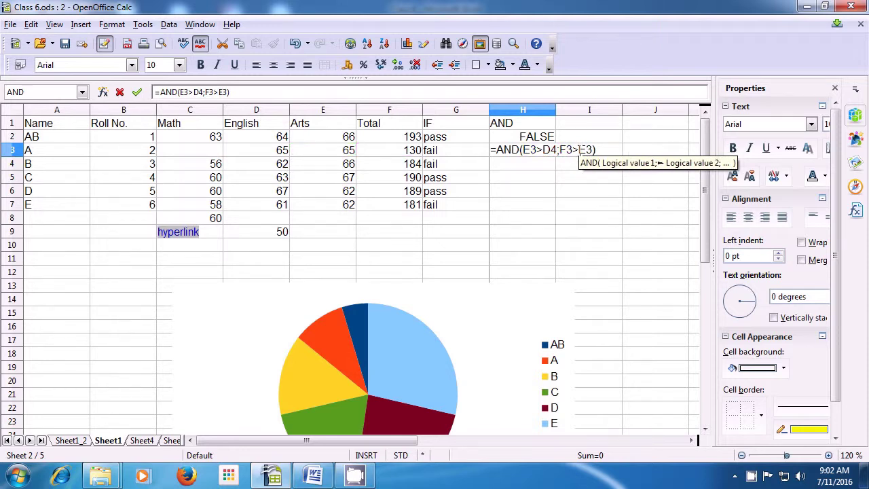
pyautogui.press('Return')
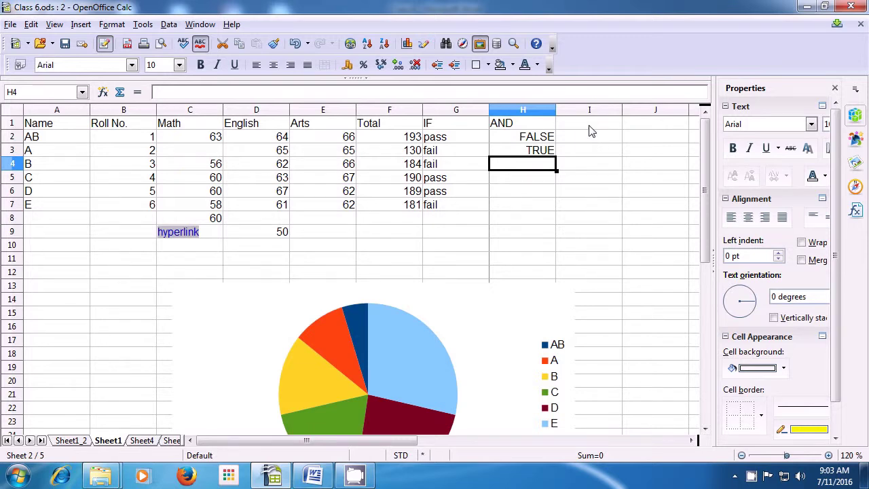
# Enter the heading OR in cell I1, beside the AND heading.
pyautogui.click(589, 125)
pyautogui.write('OR')
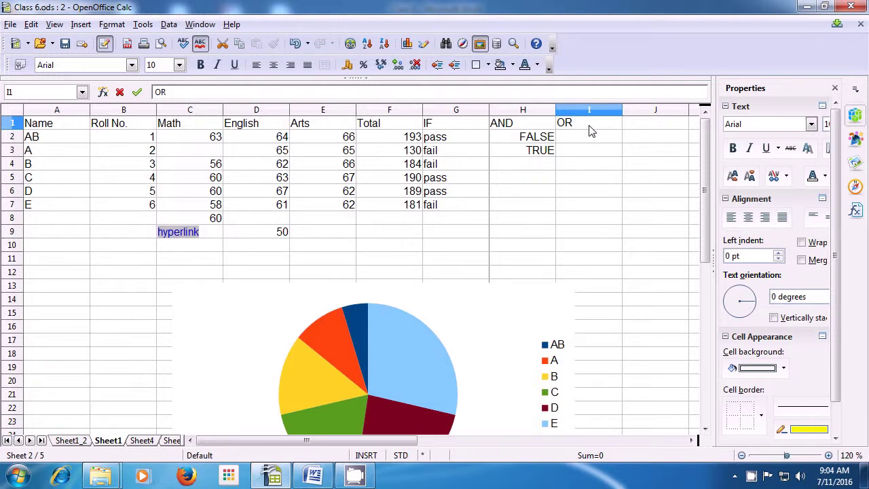
pyautogui.press('Return')
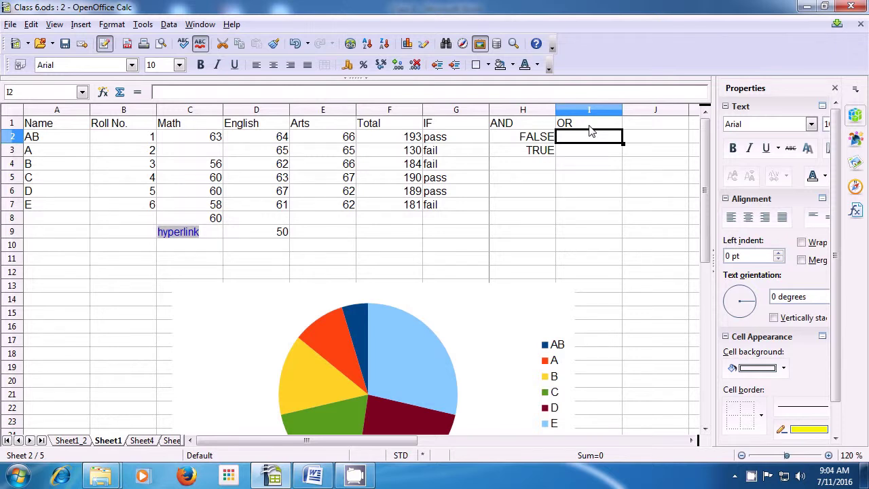
# Enter =OR(F2>E2;F2<E2) in cell I2 for the first student, and reopen the formula to review its references.
pyautogui.write('=')
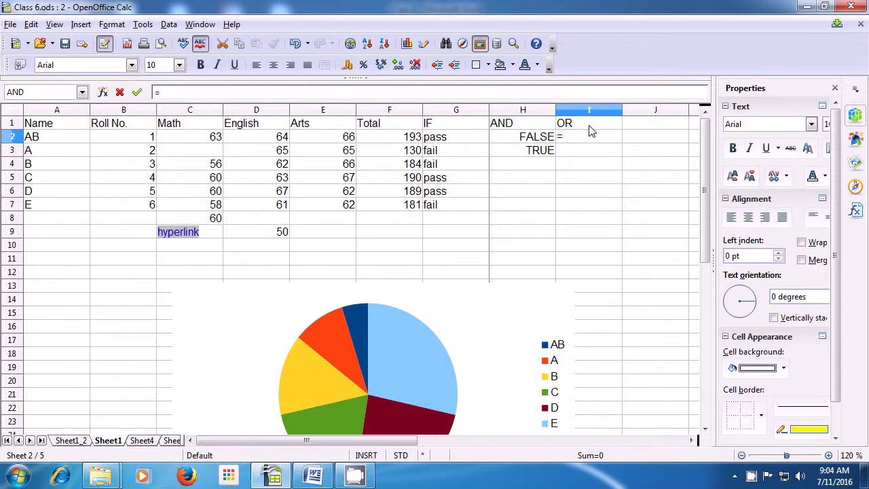
pyautogui.write('or(')
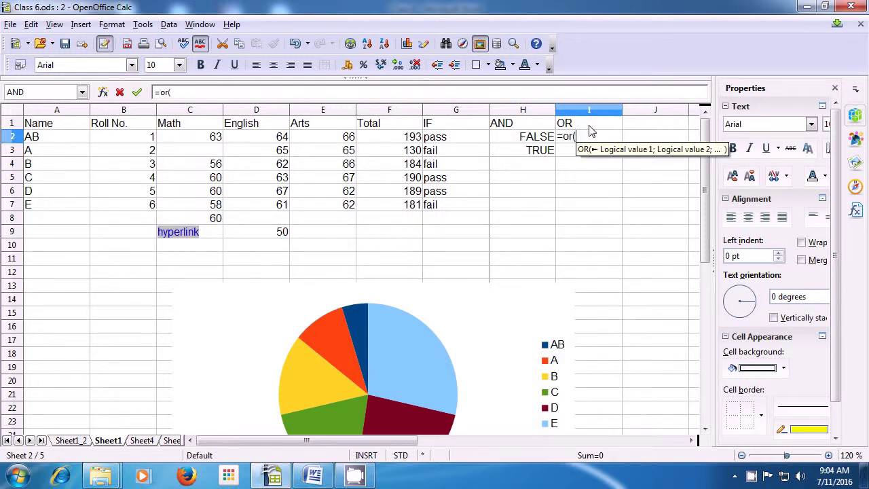
pyautogui.click(405, 143)
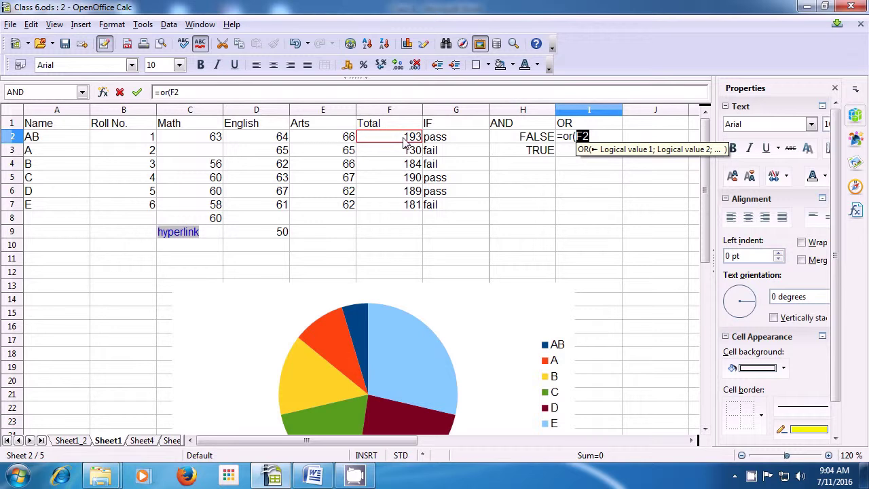
pyautogui.write('>')
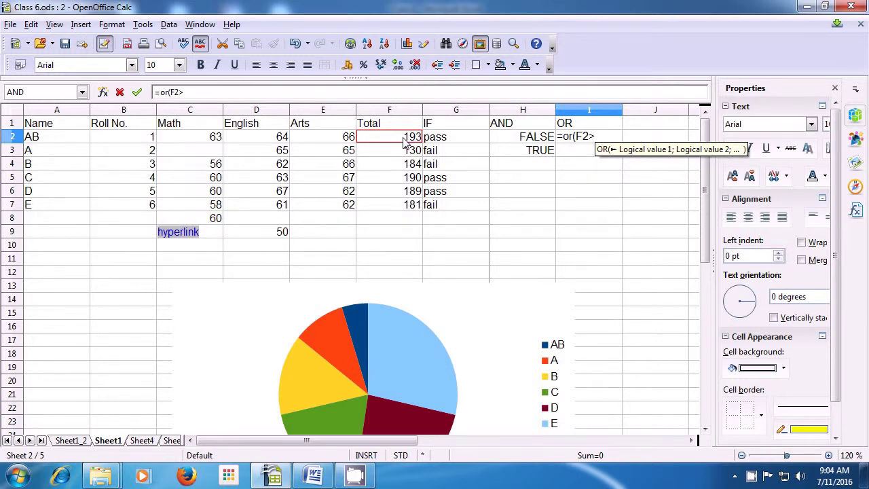
pyautogui.click(339, 144)
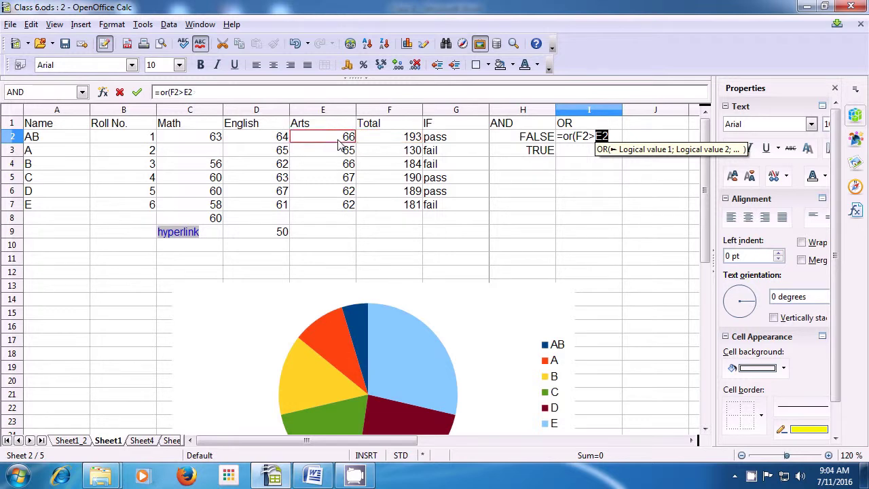
pyautogui.write(';')
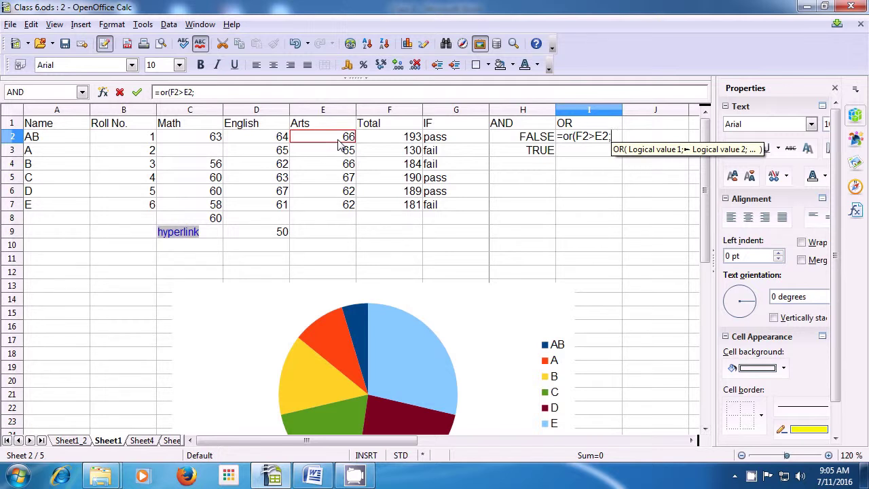
pyautogui.click(384, 138)
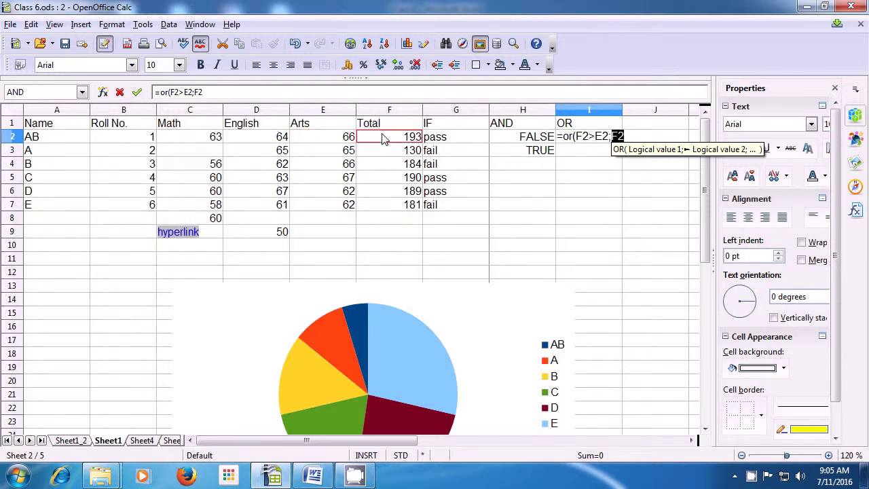
pyautogui.write('<')
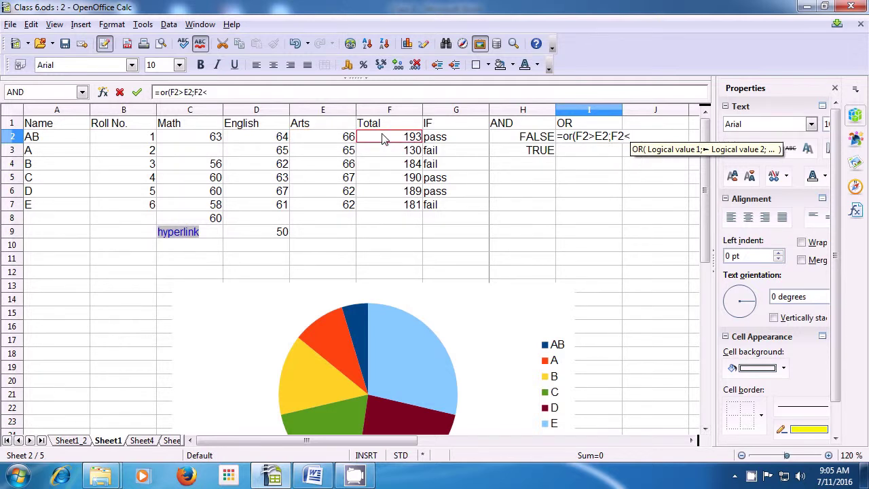
pyautogui.click(333, 141)
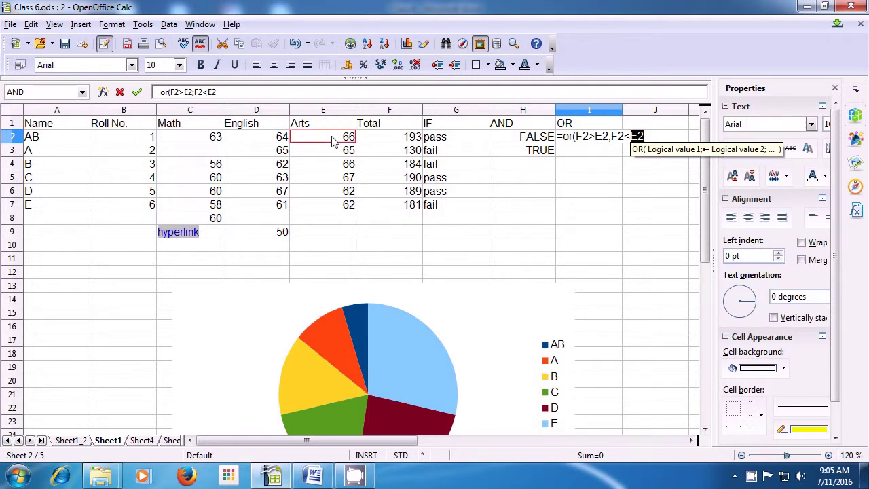
pyautogui.write(')')
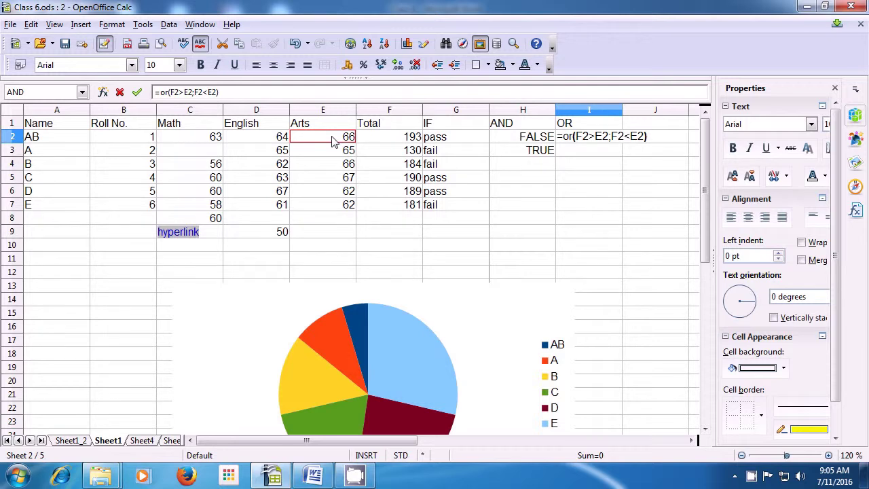
pyautogui.press('Return')
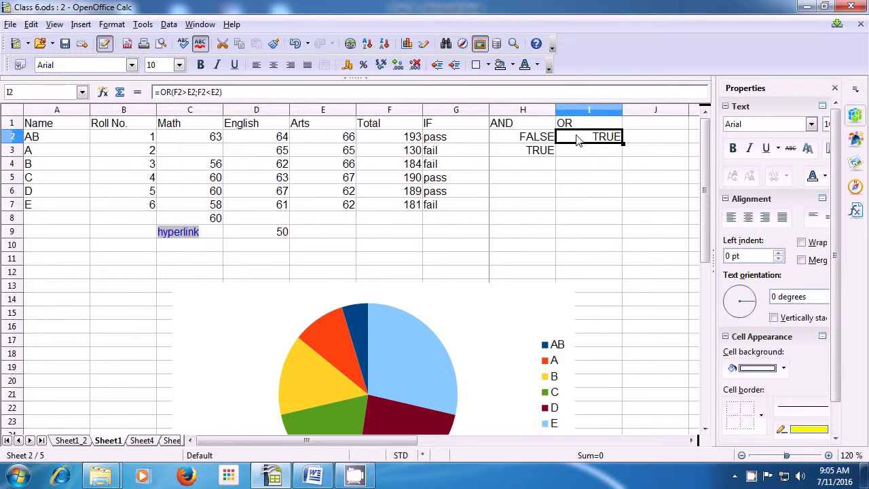
pyautogui.doubleClick(575, 137)
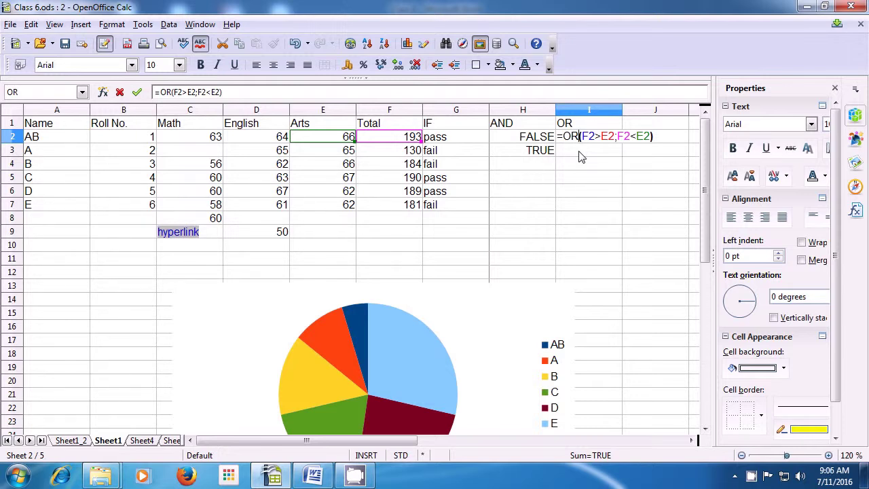
pyautogui.press('Return')
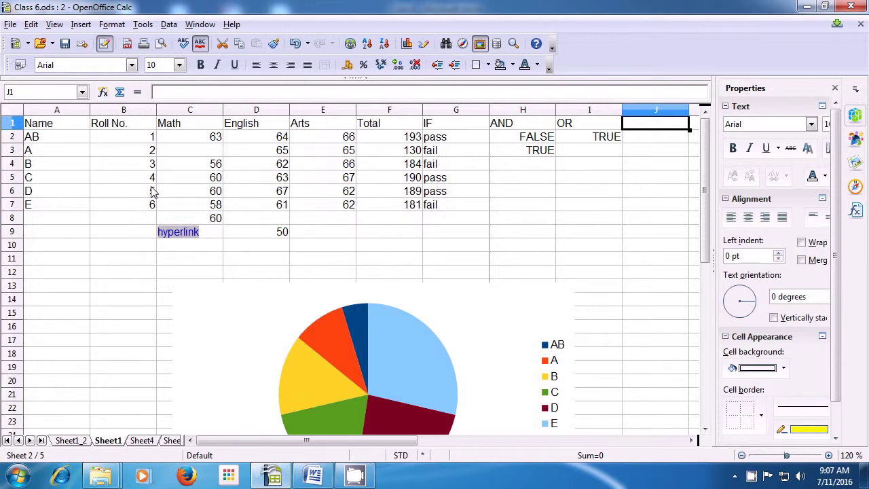
# Enter the heading COUNT in cell J1 and the formula =COUNT(A1:G8) in cell J2 below it.
pyautogui.write('COUNT')
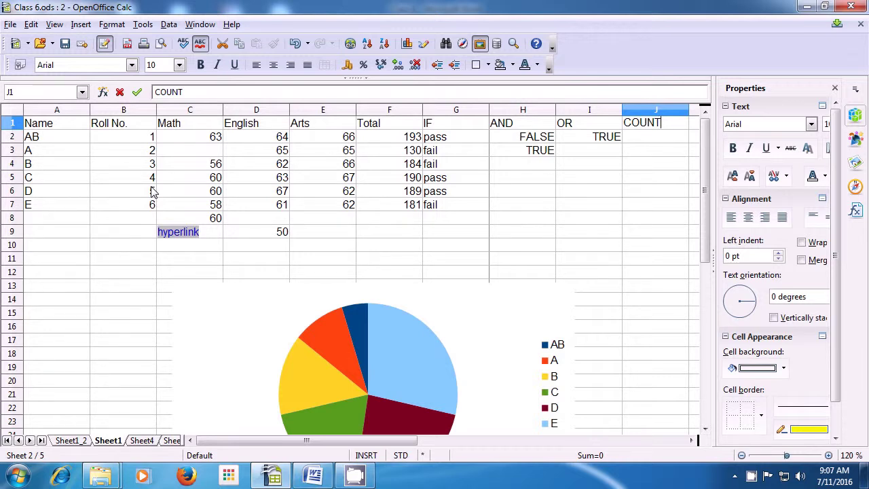
pyautogui.press('Return')
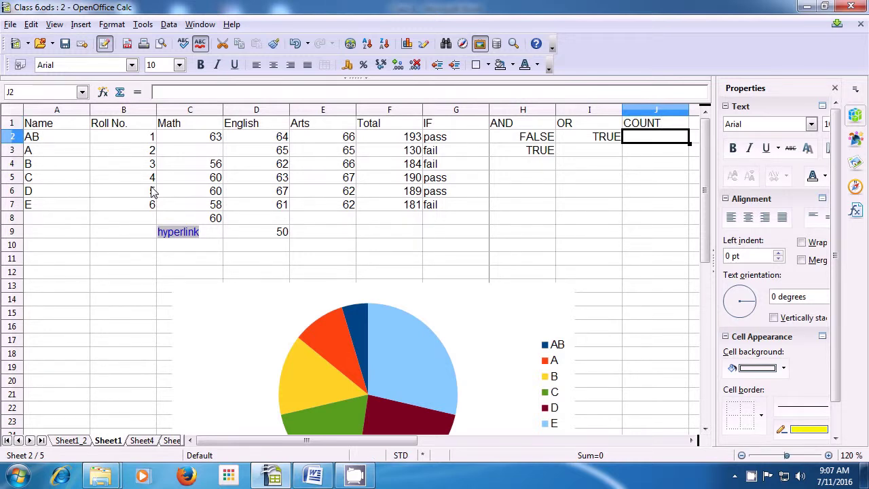
pyautogui.write('=')
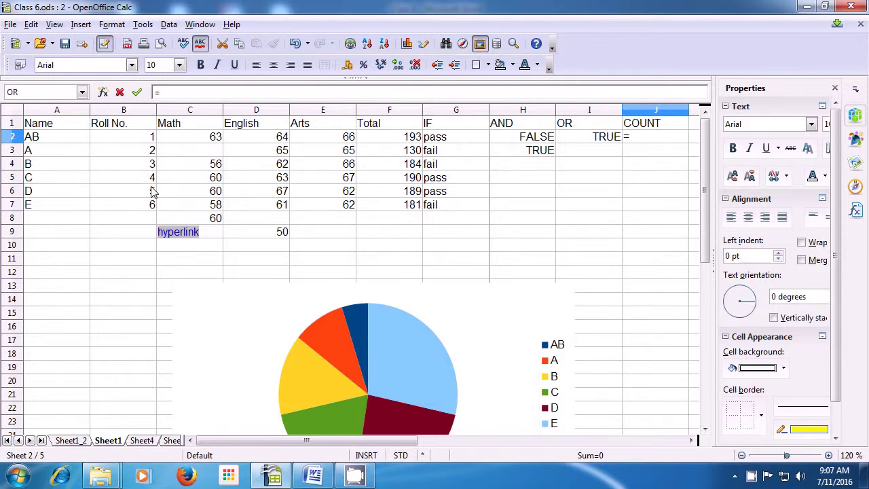
pyautogui.write('count(')
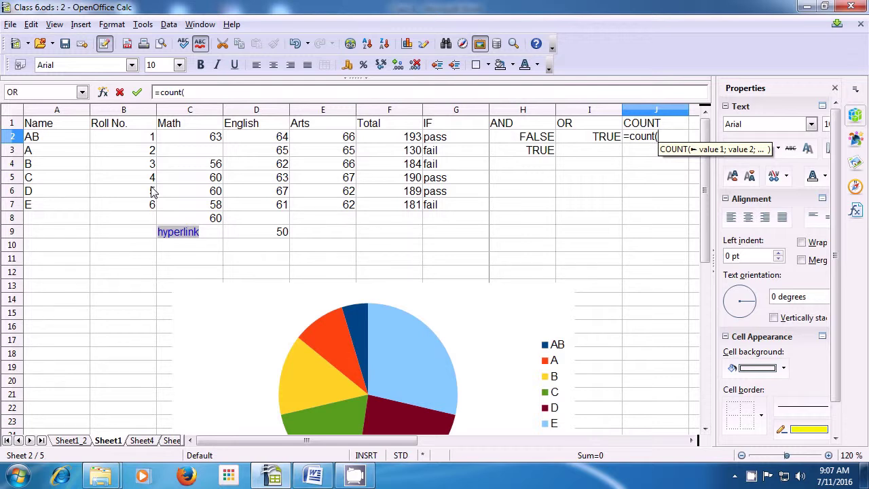
pyautogui.moveTo(76, 129)
pyautogui.mouseDown()
pyautogui.moveTo(116, 226)
pyautogui.moveTo(184, 259)
pyautogui.moveTo(319, 261)
pyautogui.moveTo(457, 244)
pyautogui.moveTo(468, 222)
pyautogui.mouseUp()
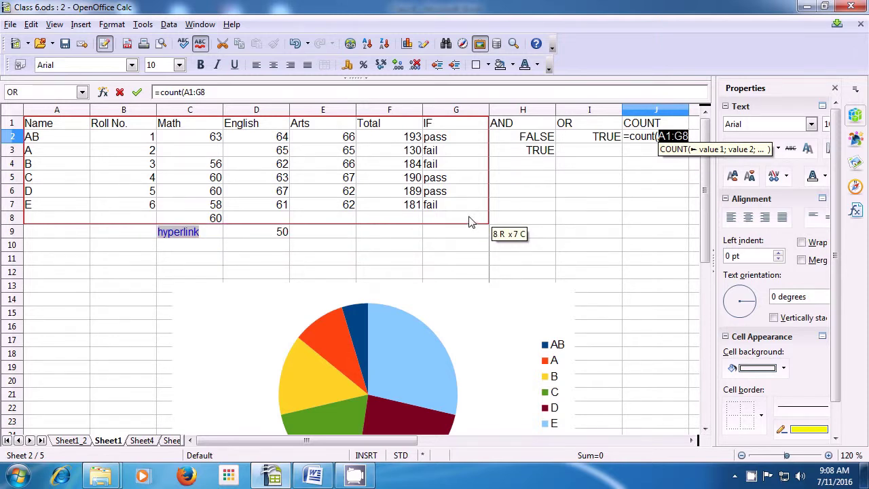
pyautogui.write(')')
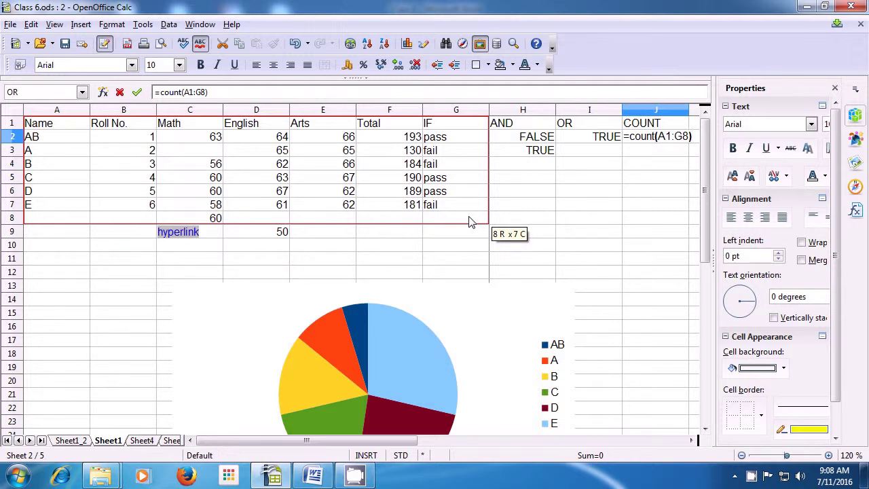
pyautogui.press('Return')
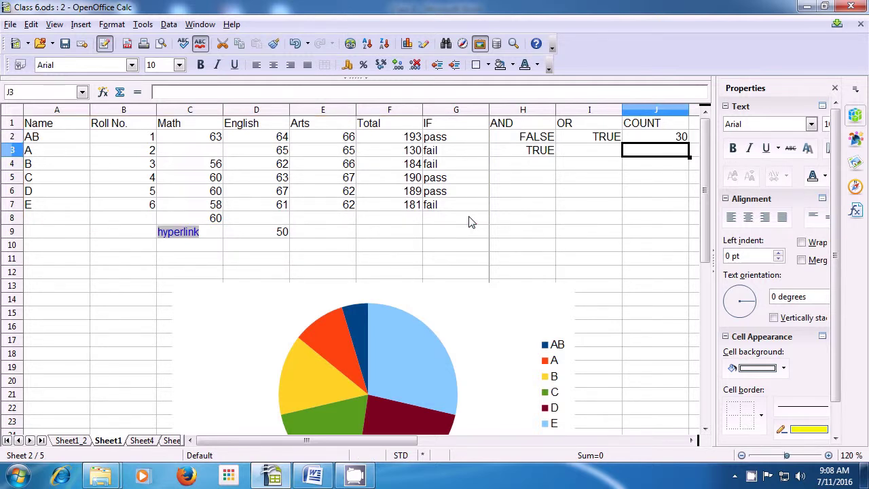